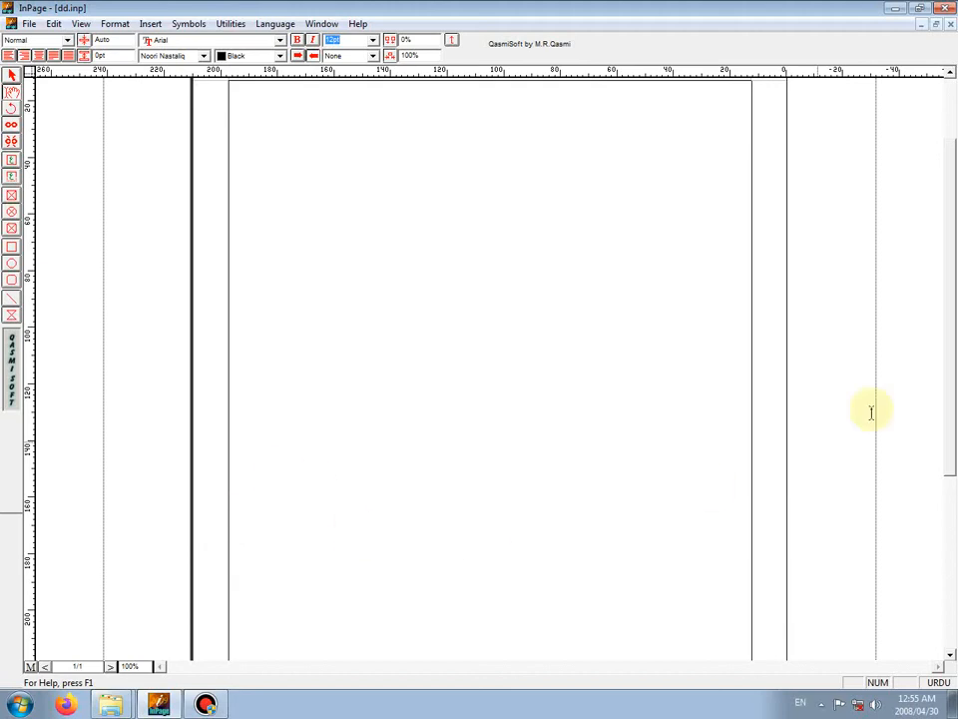
- Insert a table with 2 rows and 2 columns in the text frame and narrow it slightly at both outer edges
click(612, 197)
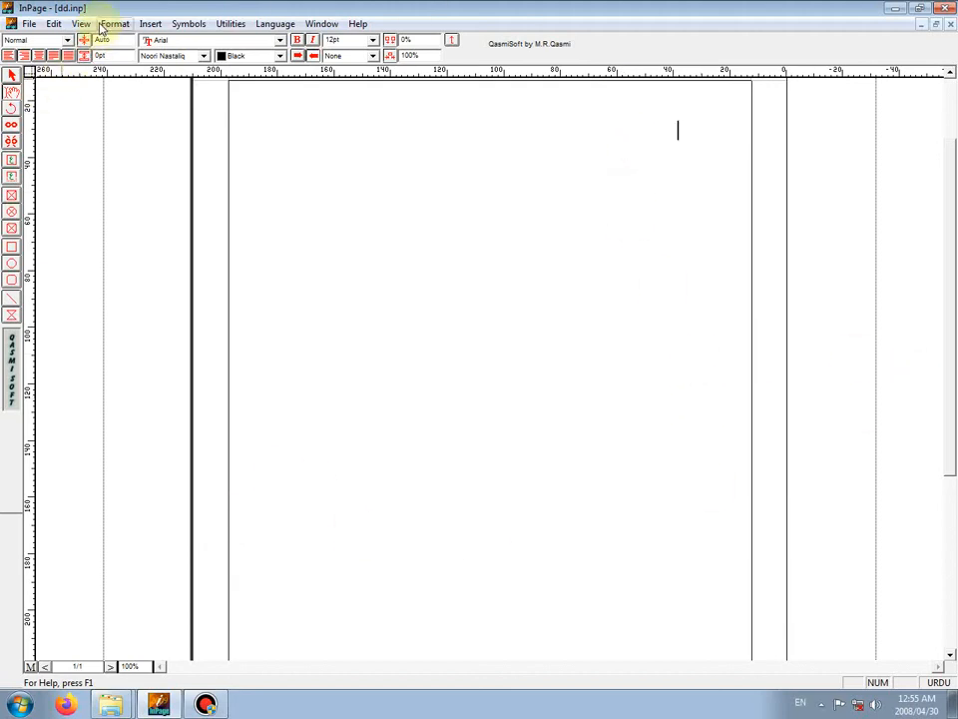
click(149, 24)
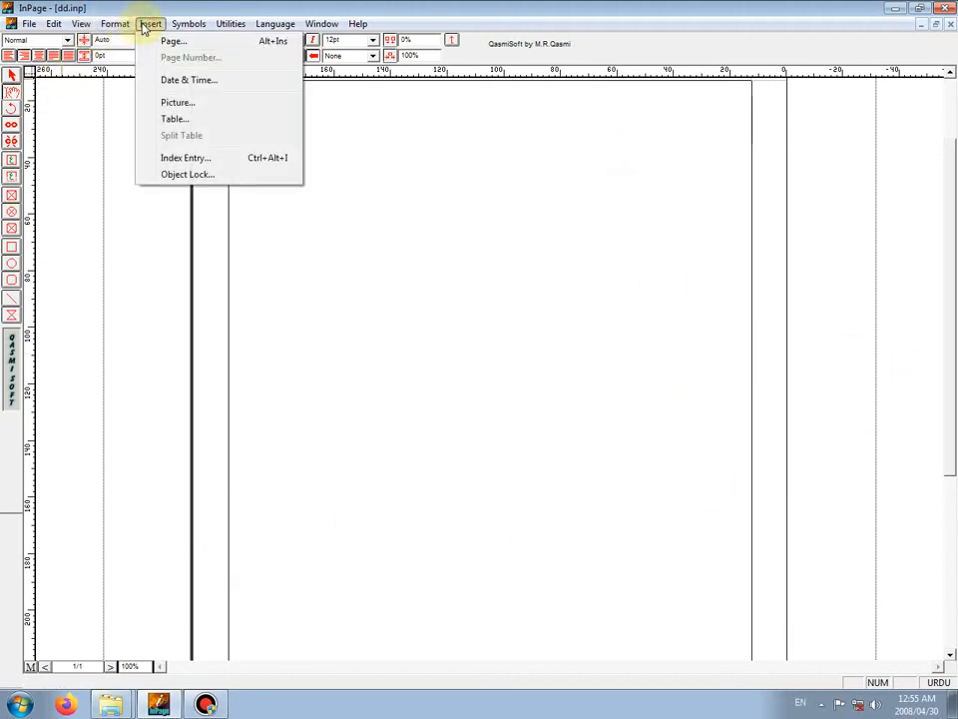
click(175, 119)
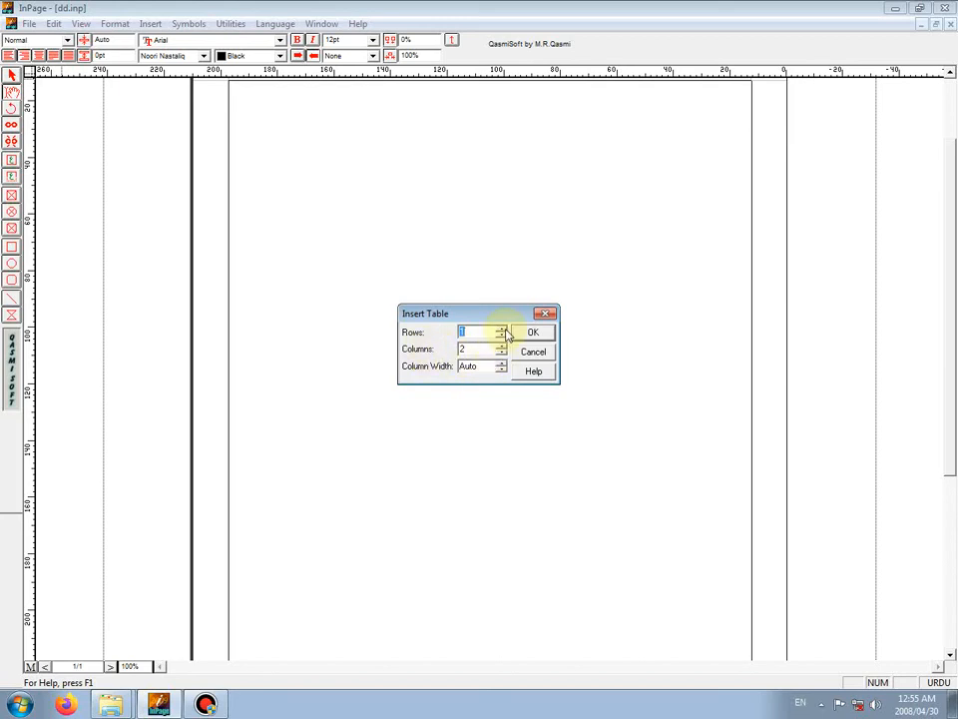
click(501, 329)
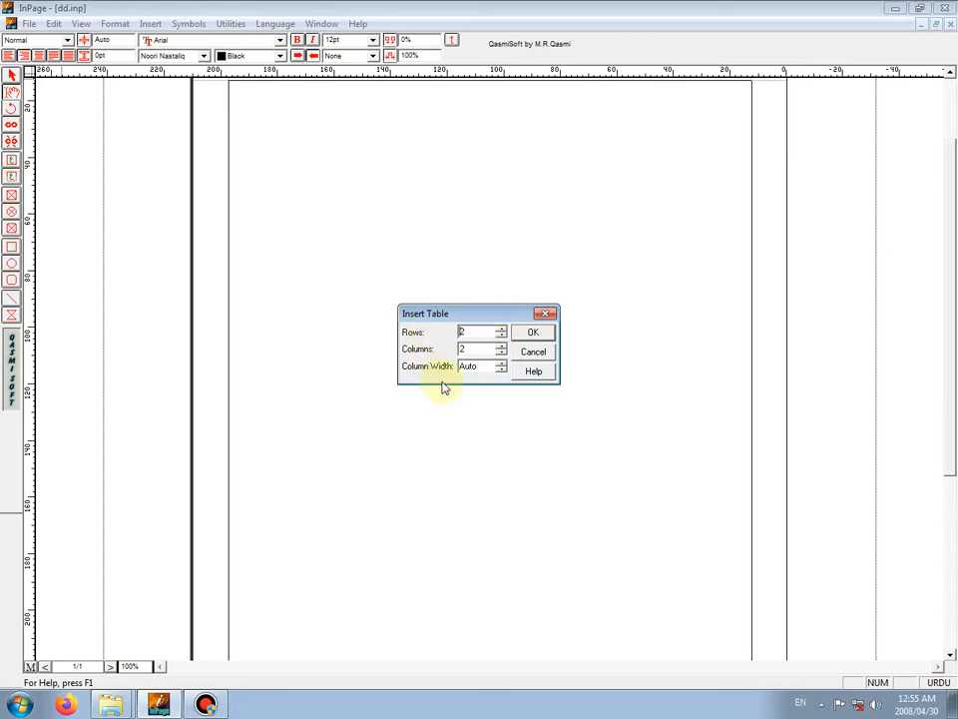
click(534, 333)
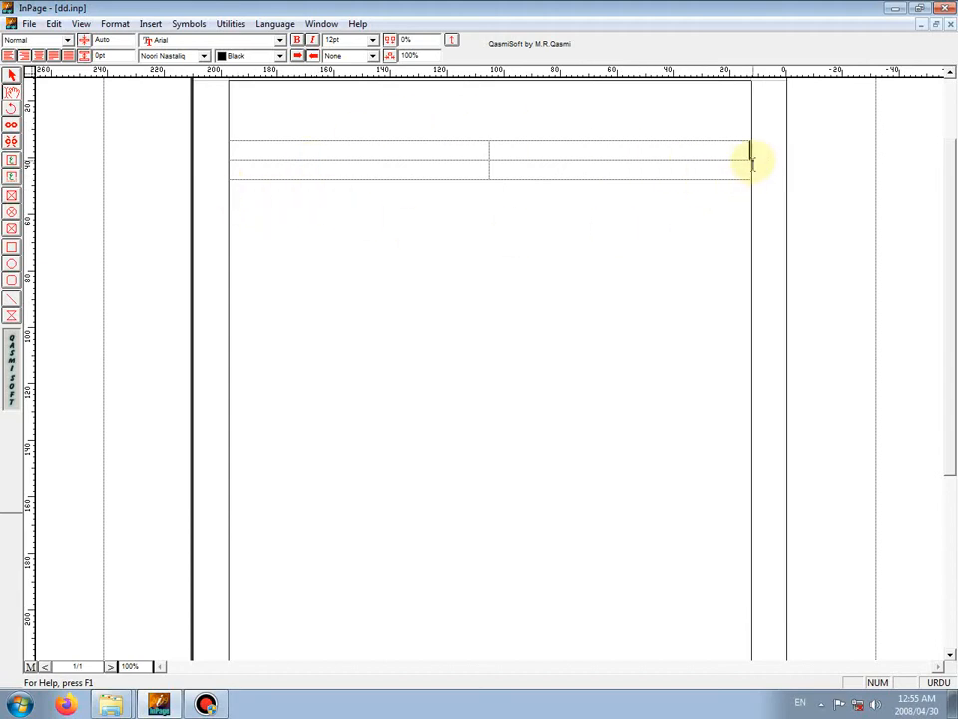
drag(751, 163, 741, 163)
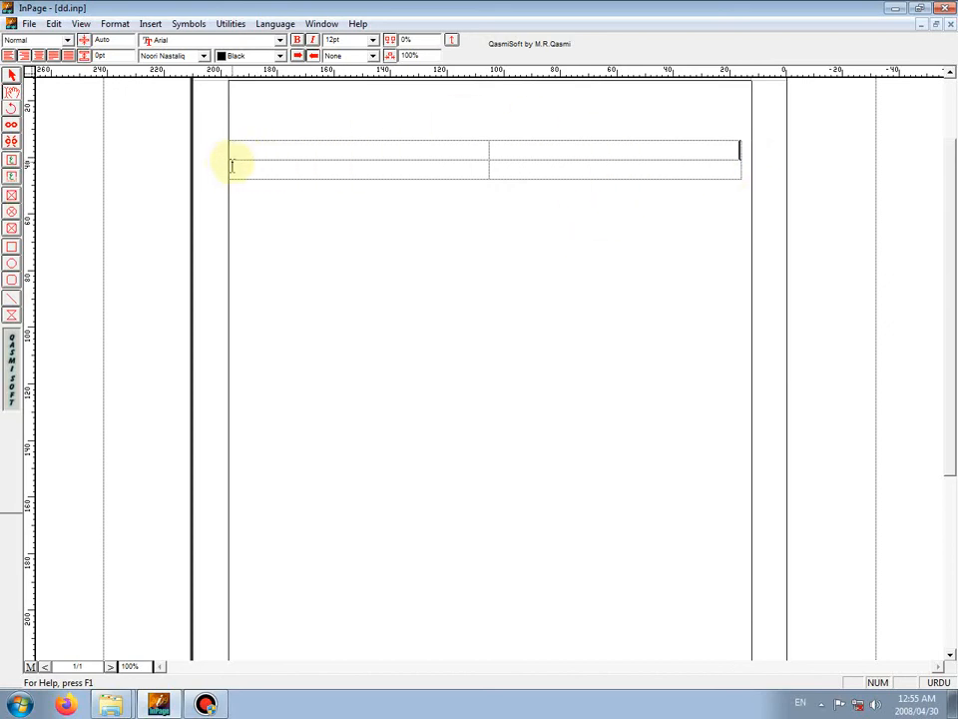
drag(231, 161, 239, 161)
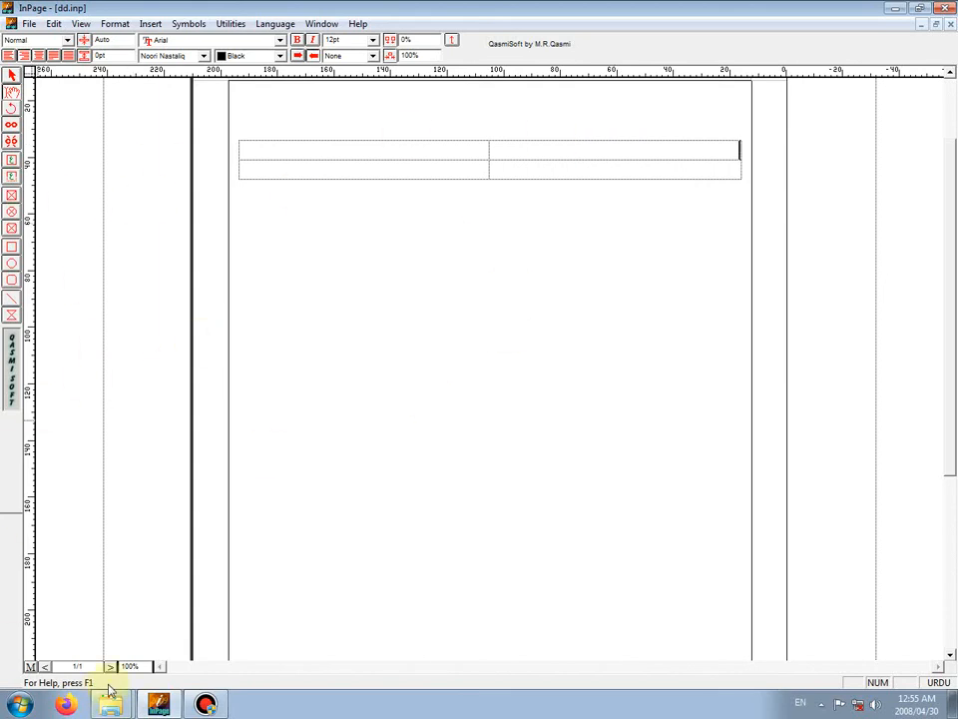
- Fill all four cells of the table with yellow
drag(140, 665, 104, 666)
text(150)
key(Return)
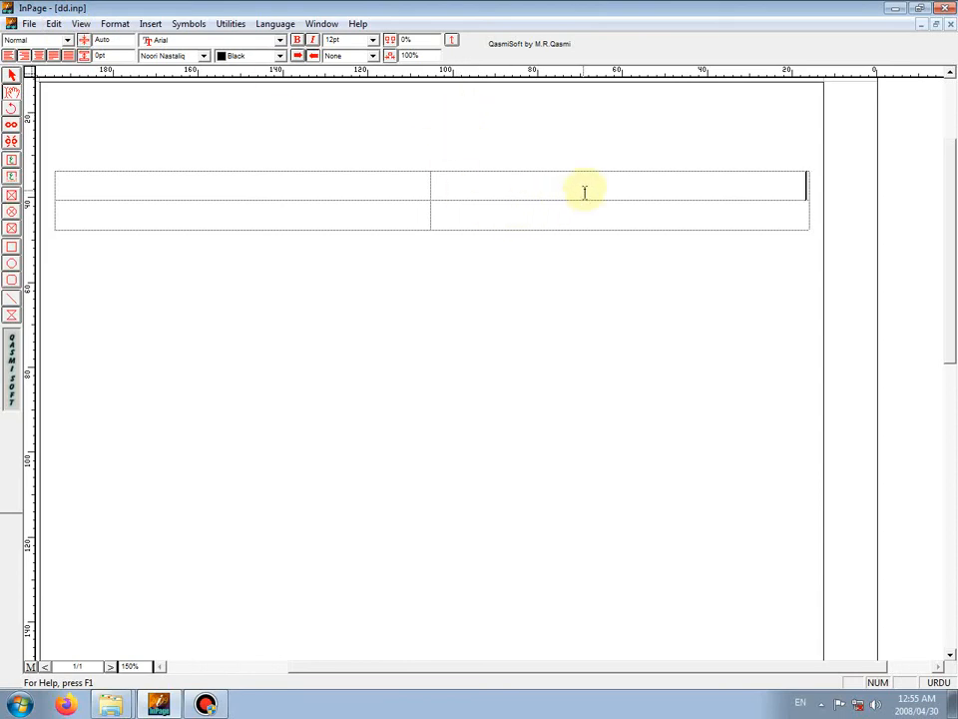
click(500, 207)
click(530, 181)
drag(504, 199, 323, 213)
right_click(323, 214)
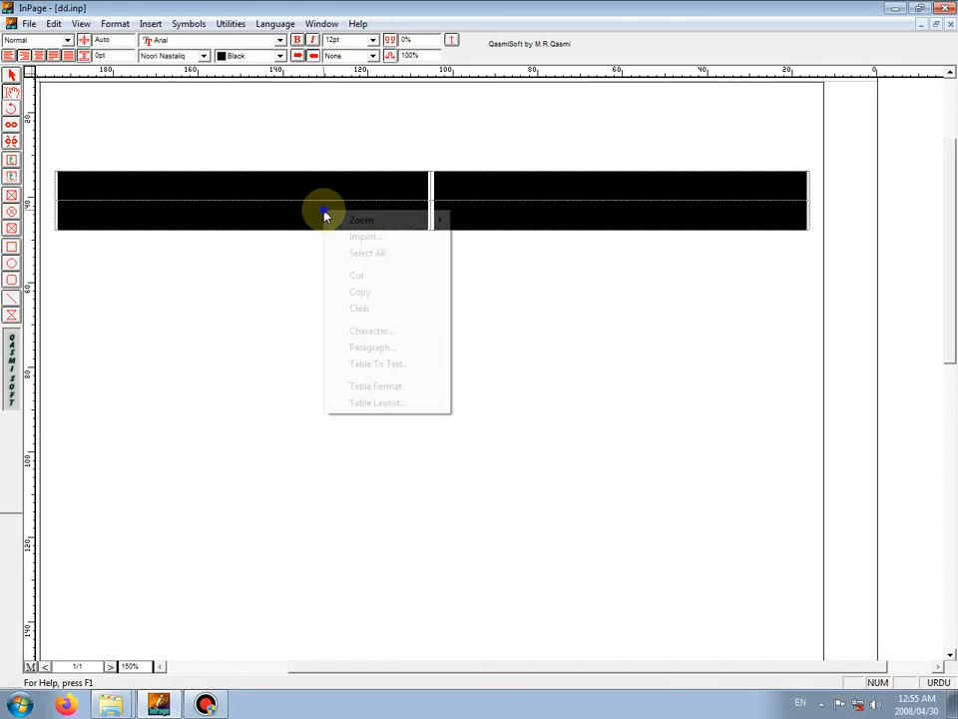
click(390, 388)
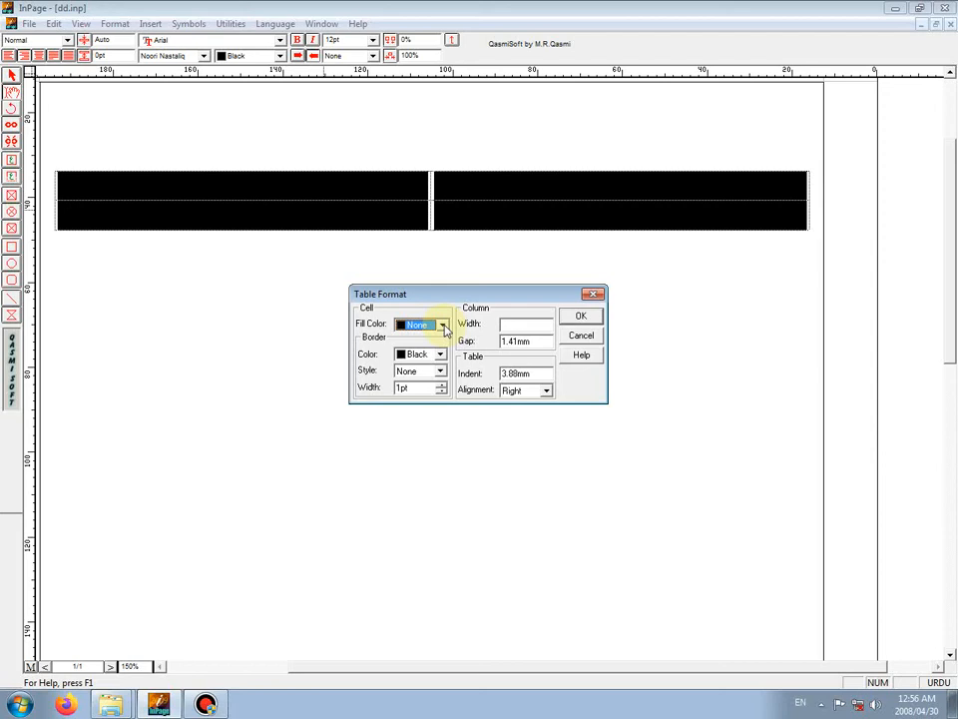
click(444, 326)
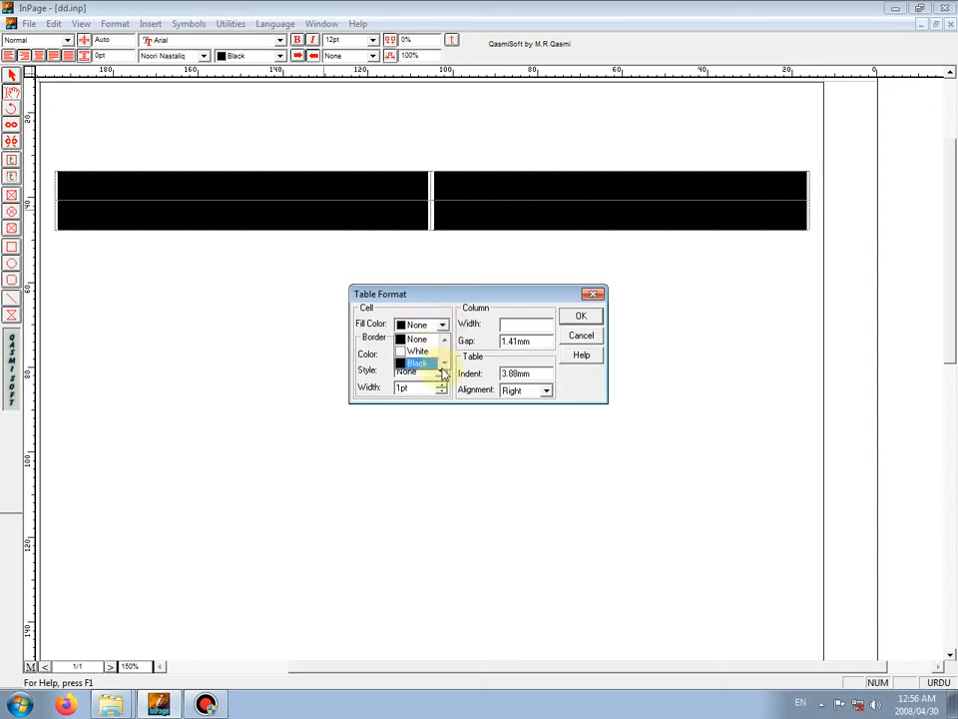
click(444, 369)
click(444, 368)
click(444, 368)
click(444, 368)
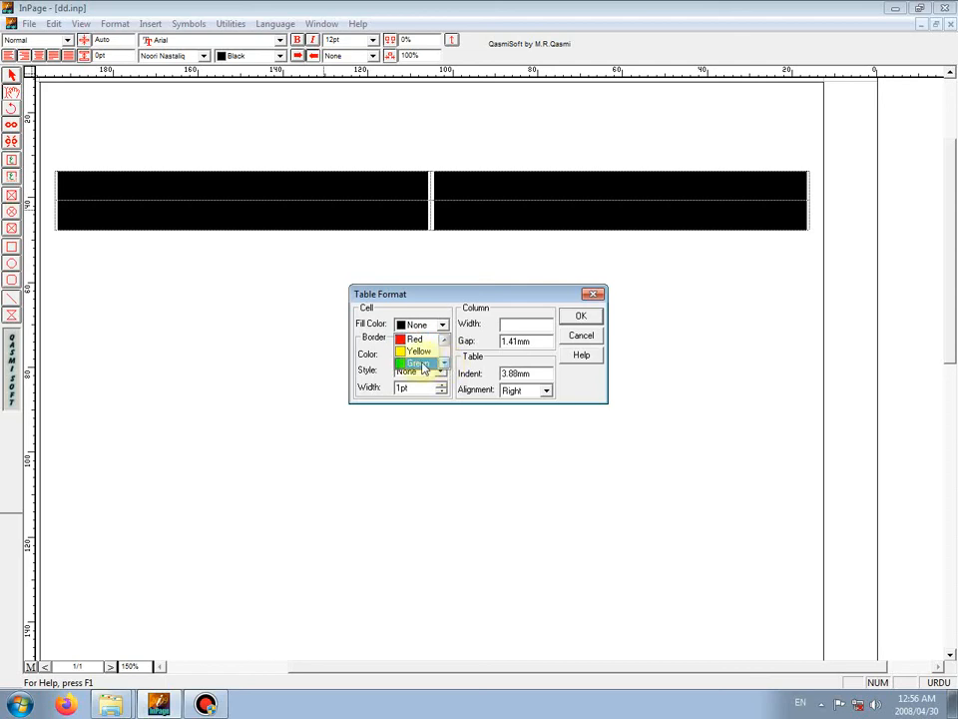
click(420, 359)
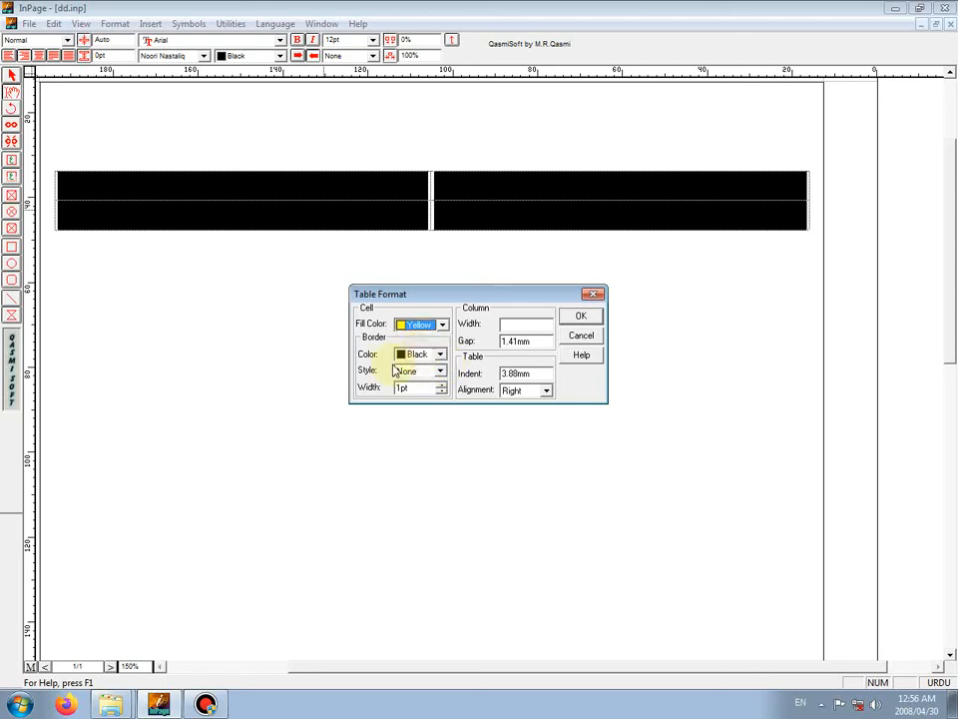
click(587, 319)
click(580, 357)
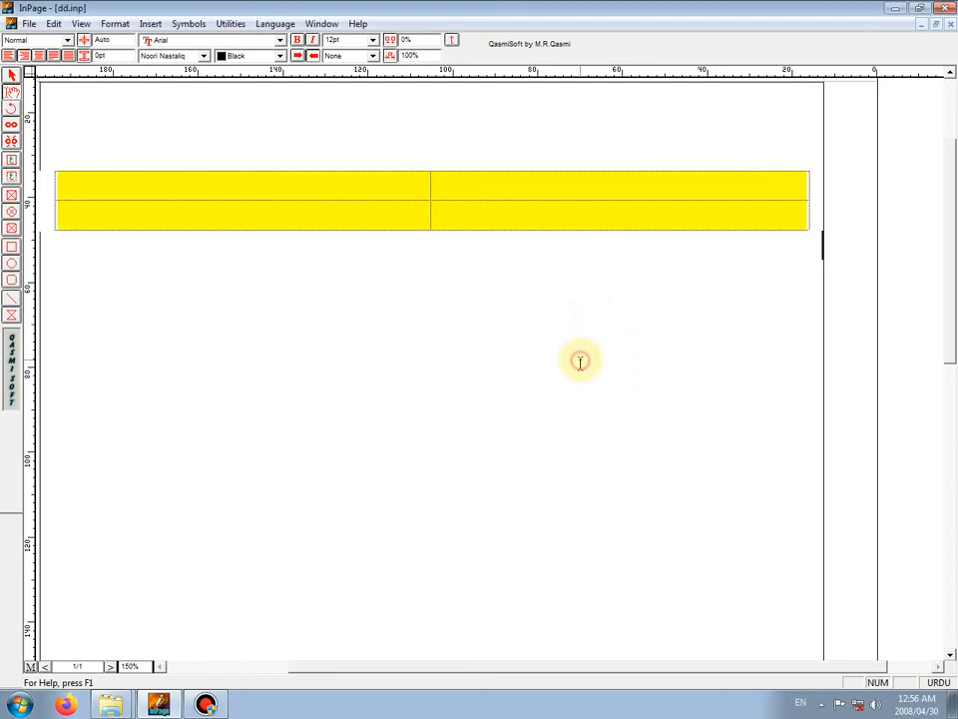
- Select all the table cells and set their fill color to White in the table format settings
click(583, 190)
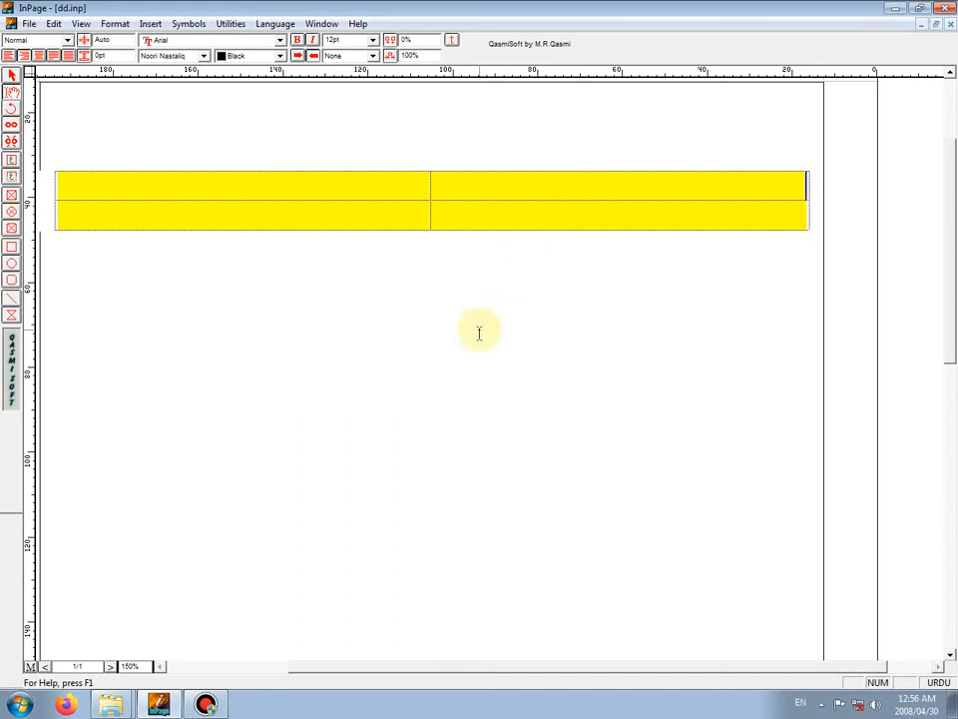
drag(662, 192, 409, 206)
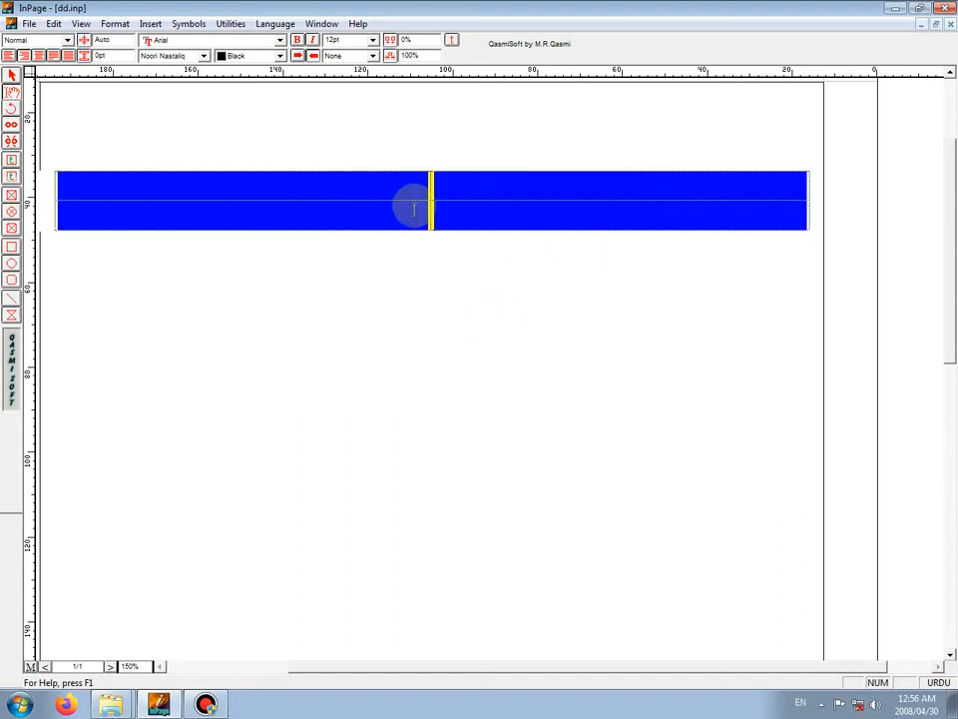
right_click(338, 212)
click(421, 389)
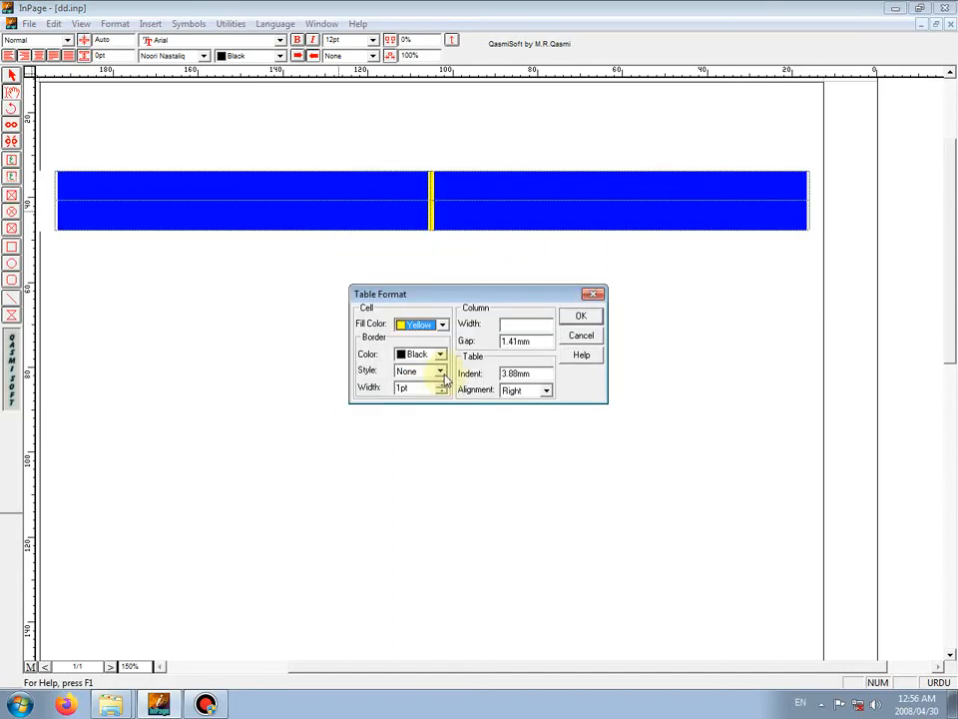
click(442, 324)
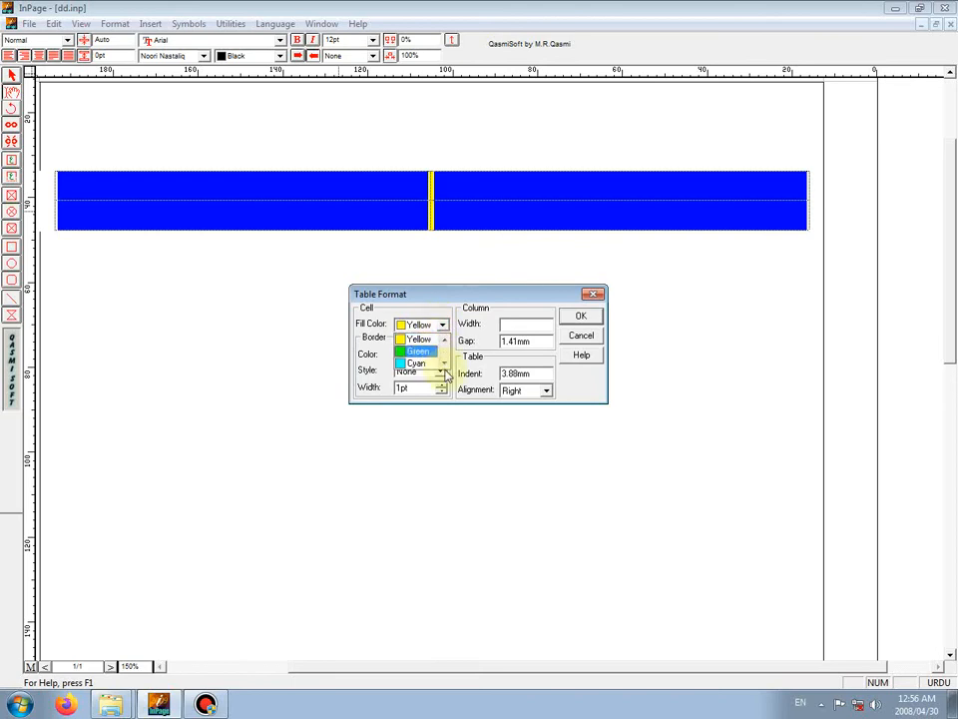
click(445, 341)
click(445, 340)
click(445, 340)
click(445, 340)
click(445, 341)
click(419, 352)
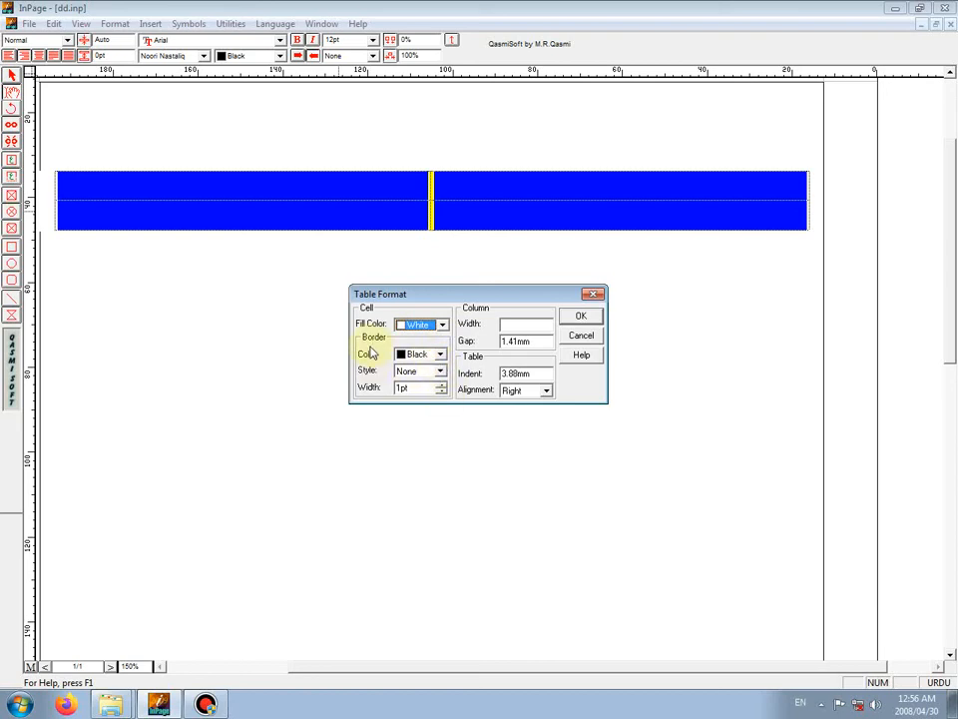
- Choose a Green border color and an even double-line border style for the selected cells
click(441, 356)
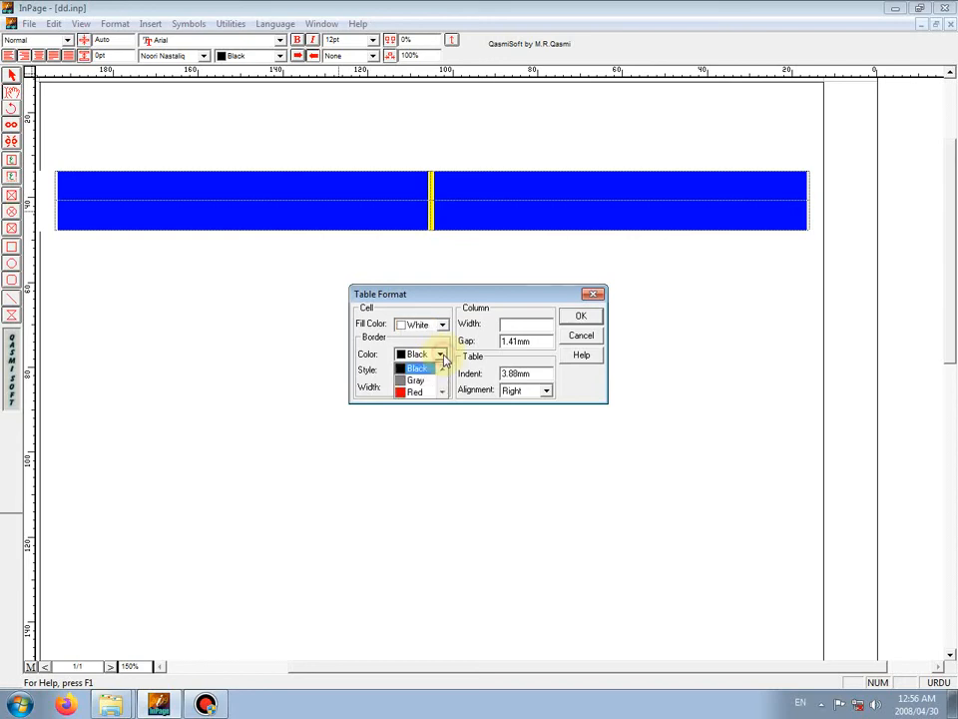
click(442, 392)
click(442, 392)
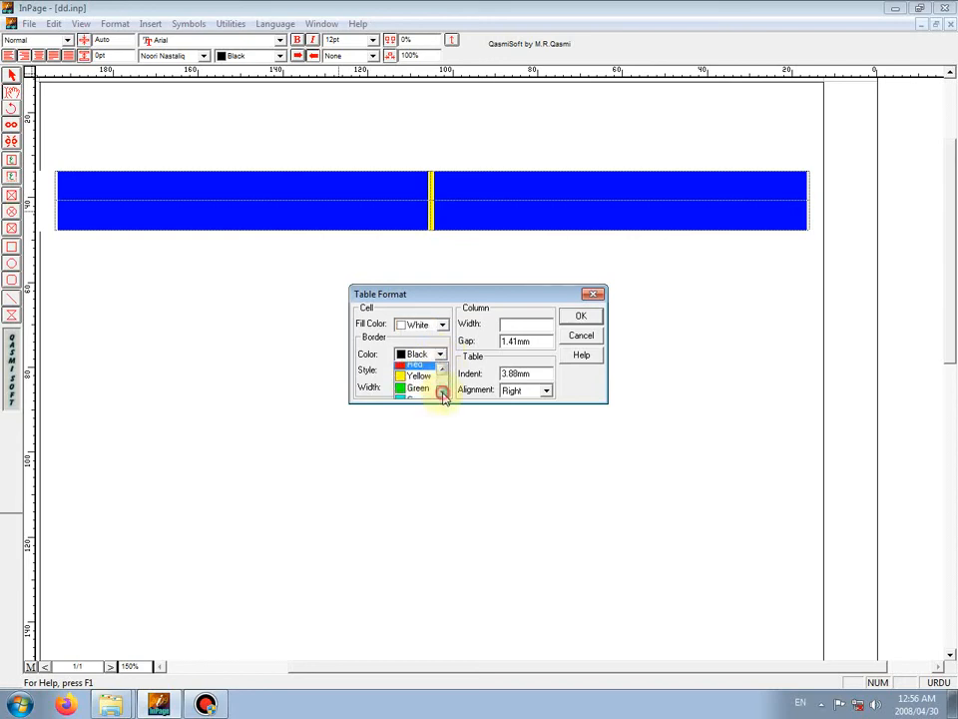
click(422, 387)
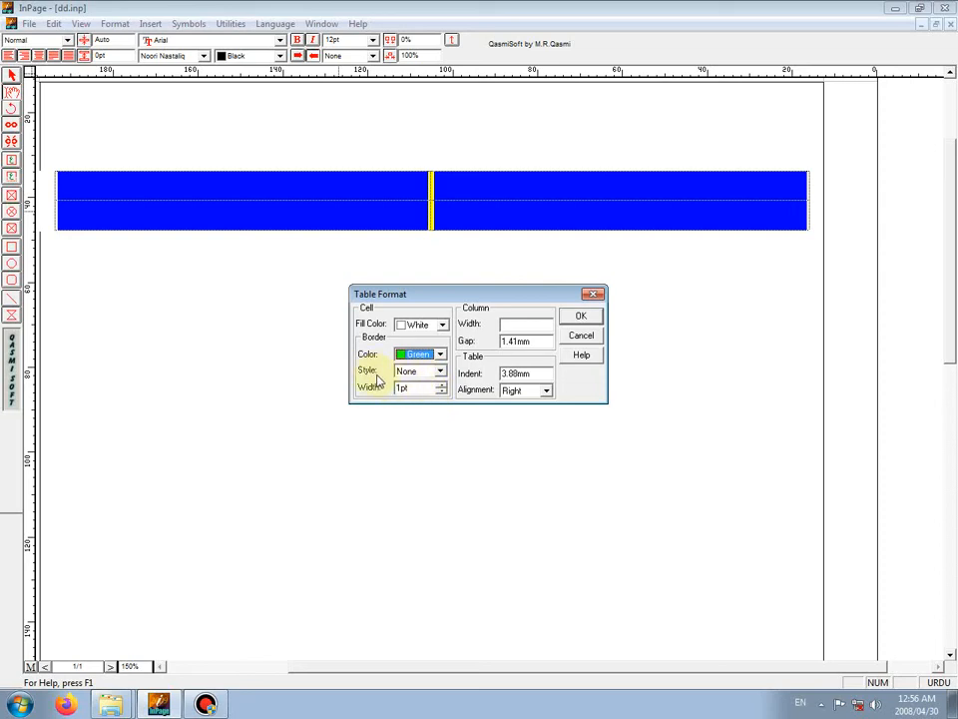
click(440, 371)
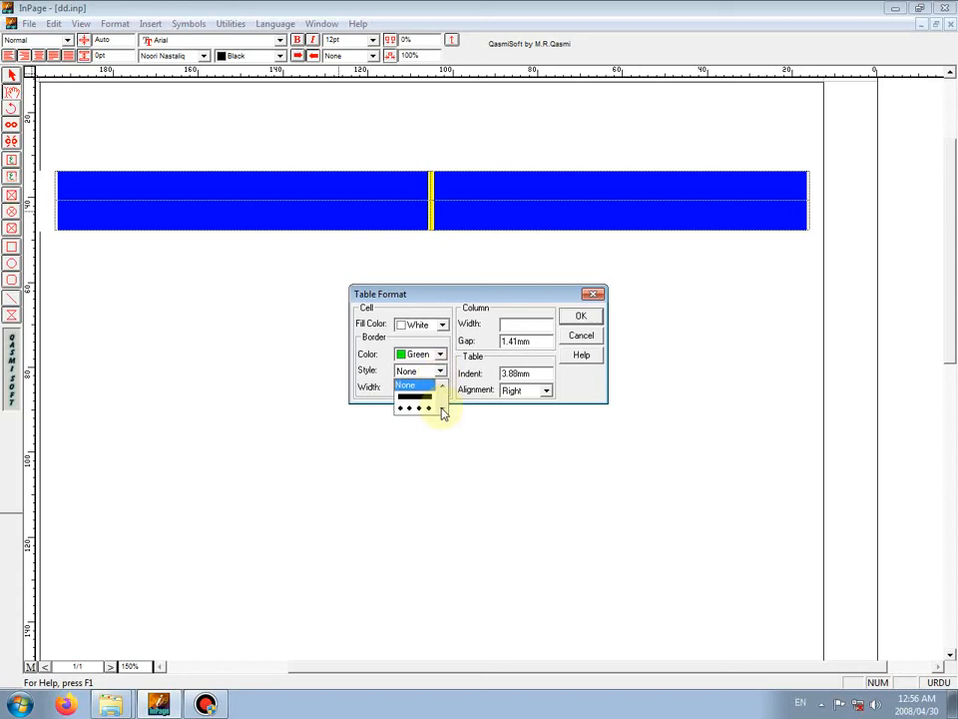
click(442, 410)
click(442, 409)
click(442, 409)
click(442, 410)
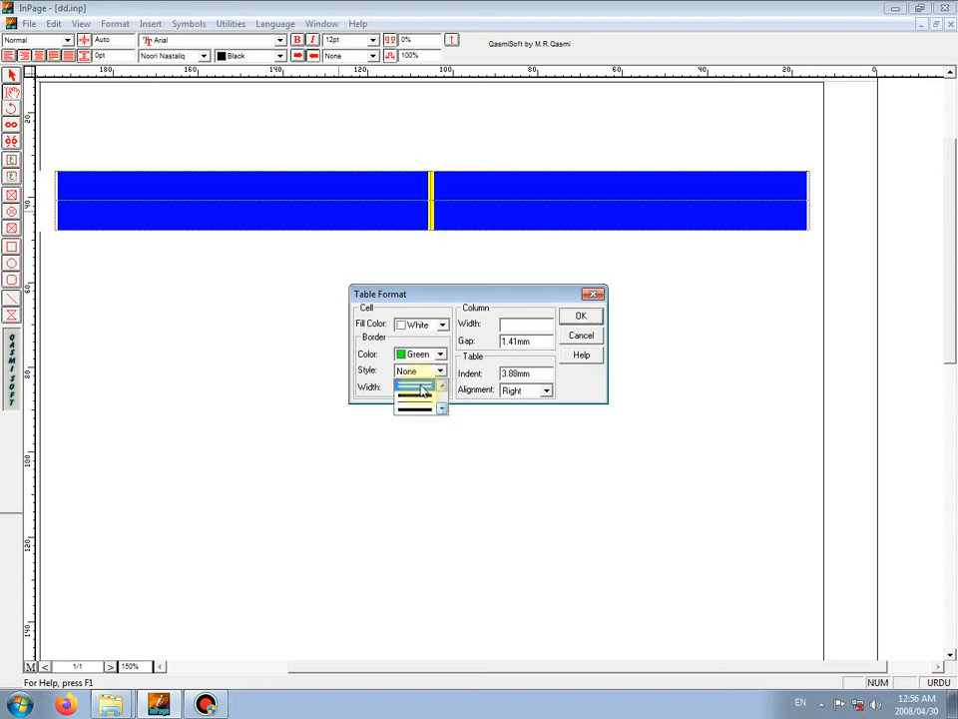
click(423, 388)
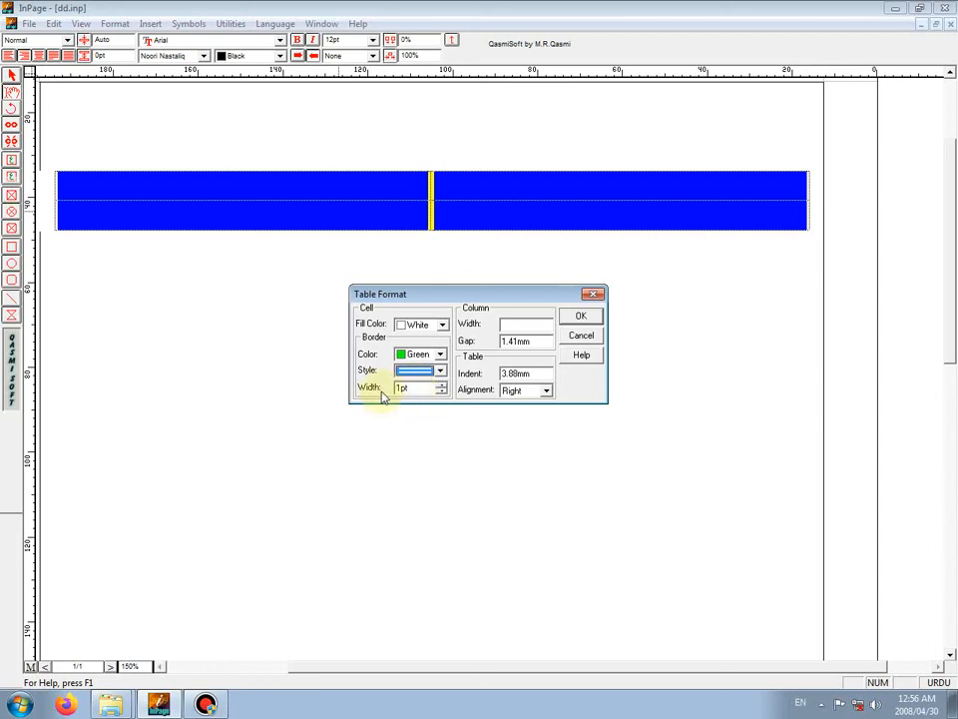
- Set the border width to 2.01 pt and apply the table format
click(442, 390)
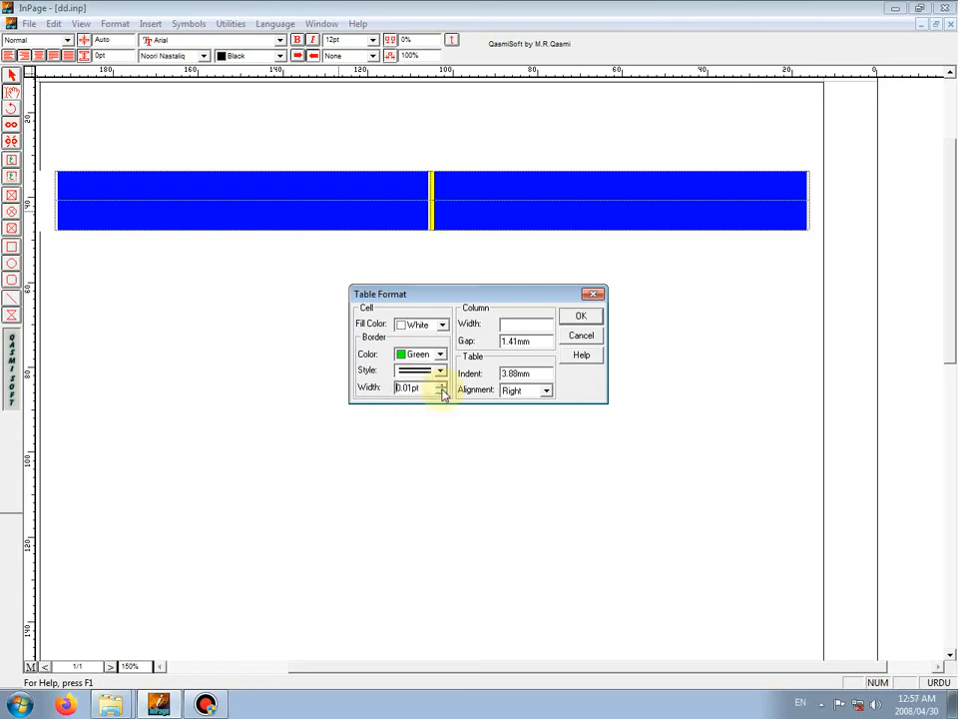
click(442, 385)
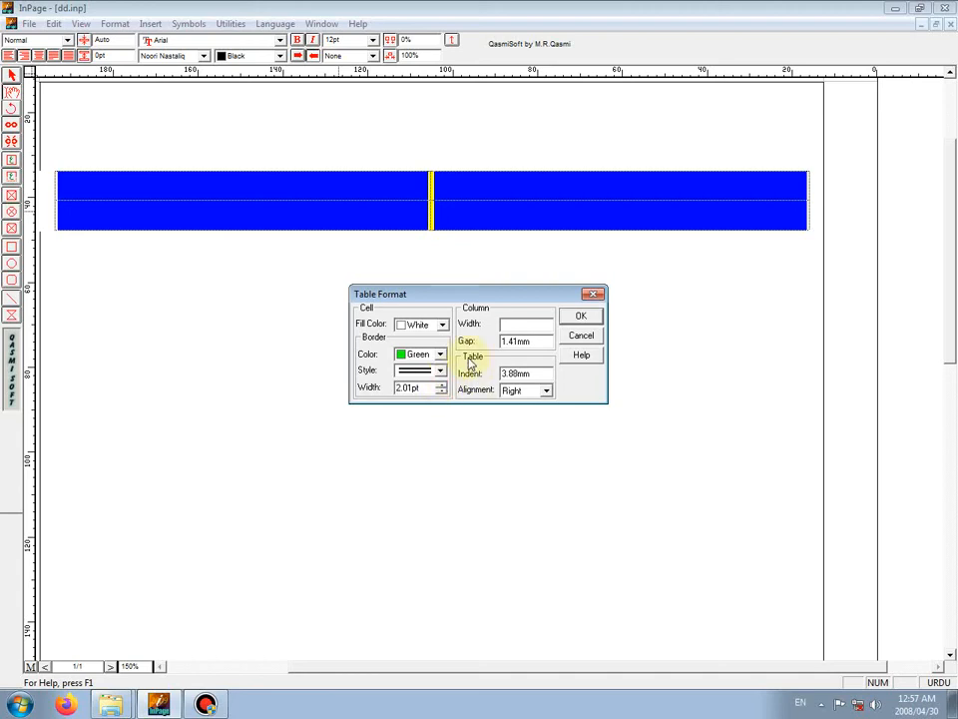
click(582, 317)
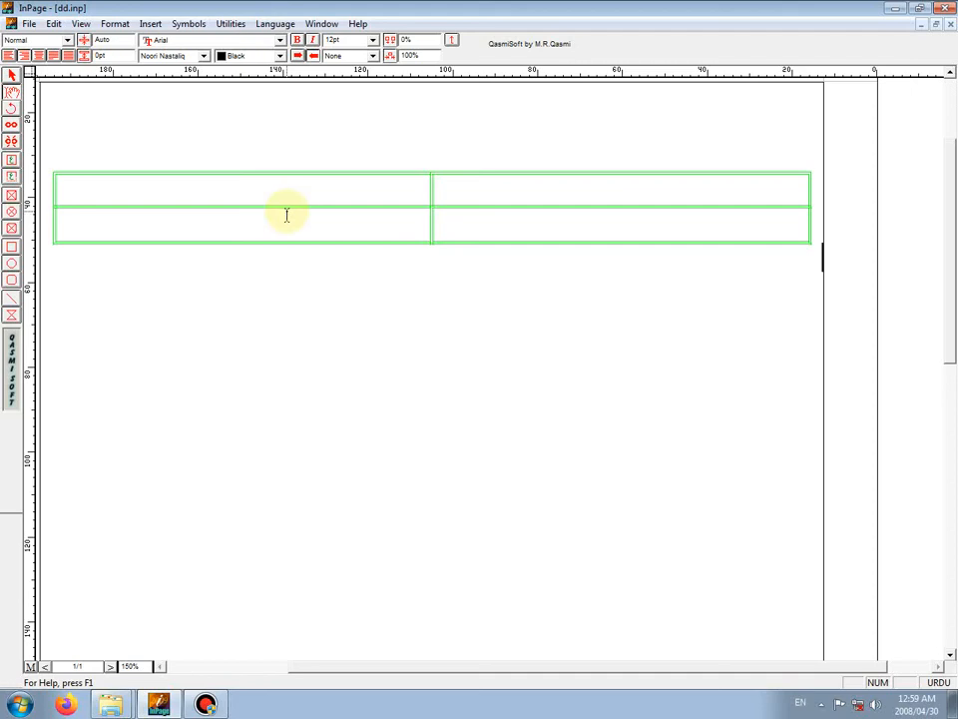
- Change the border of all table cells to Blue with the combined thin-and-thick line style
click(536, 188)
drag(575, 191, 279, 221)
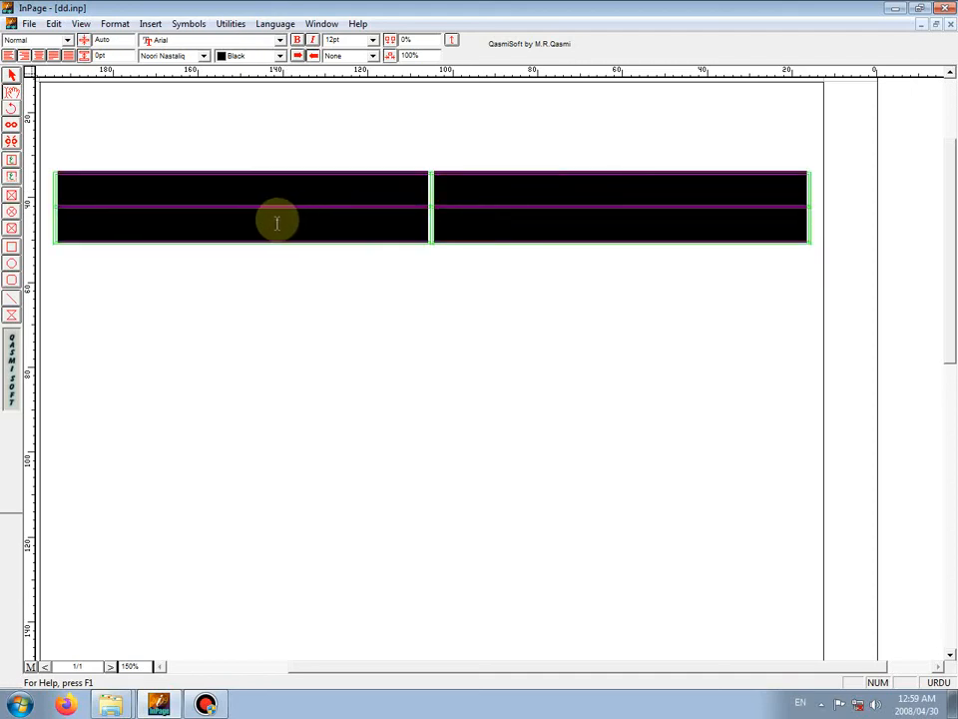
right_click(201, 206)
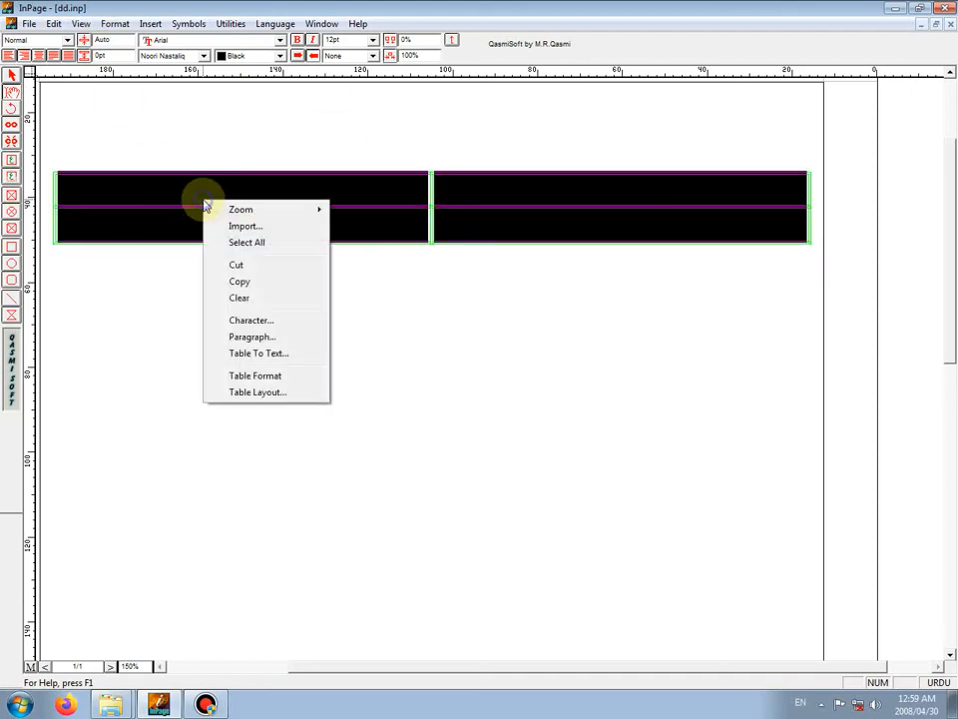
click(268, 382)
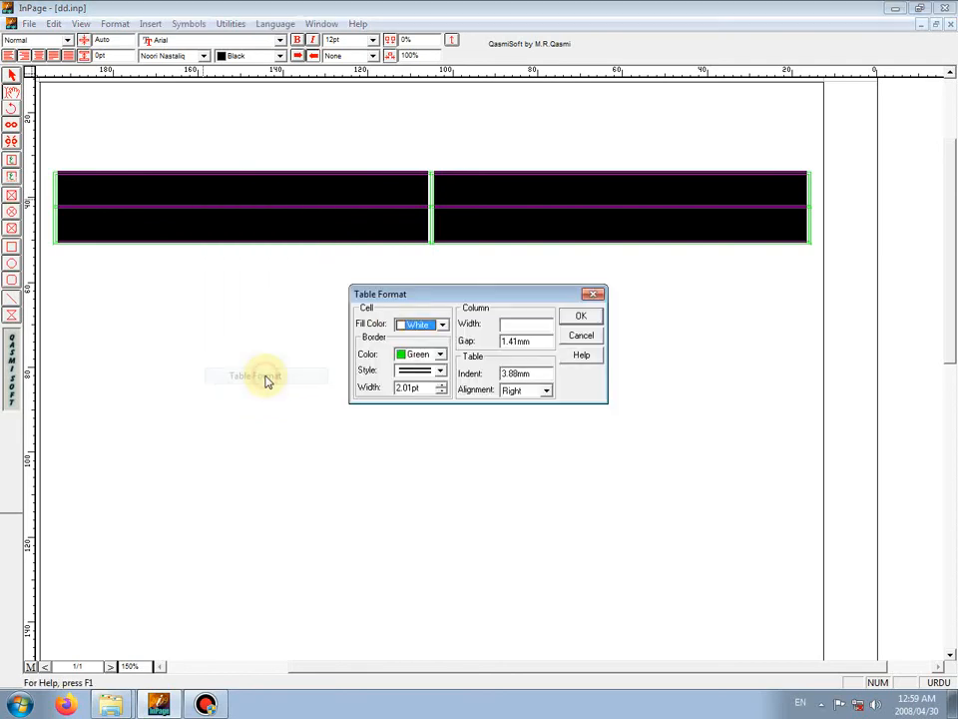
click(438, 354)
click(430, 393)
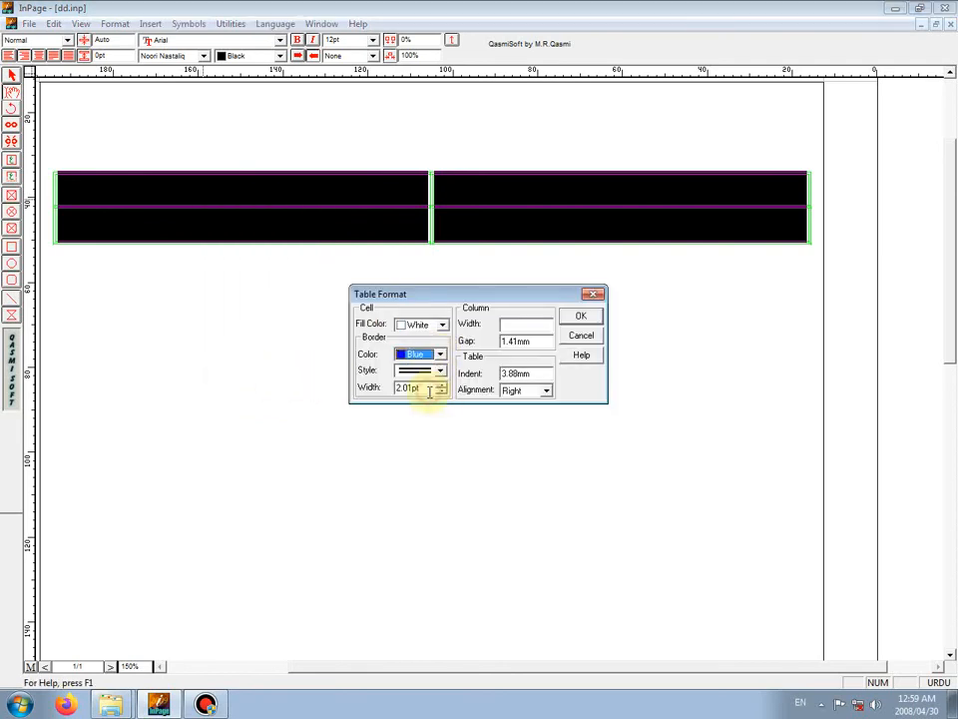
click(439, 370)
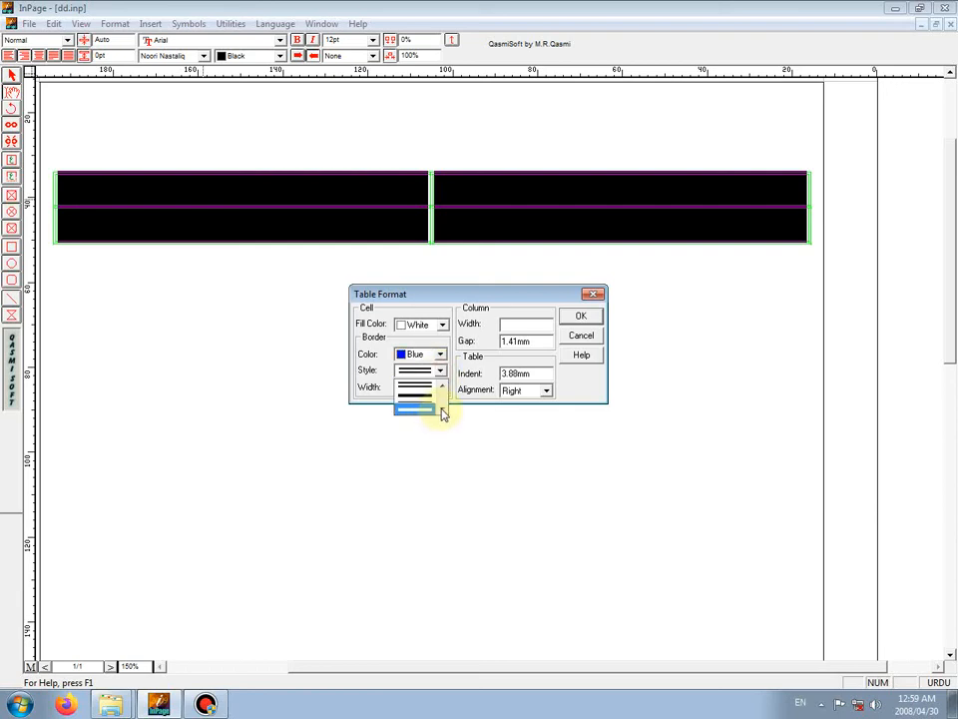
click(429, 409)
click(577, 321)
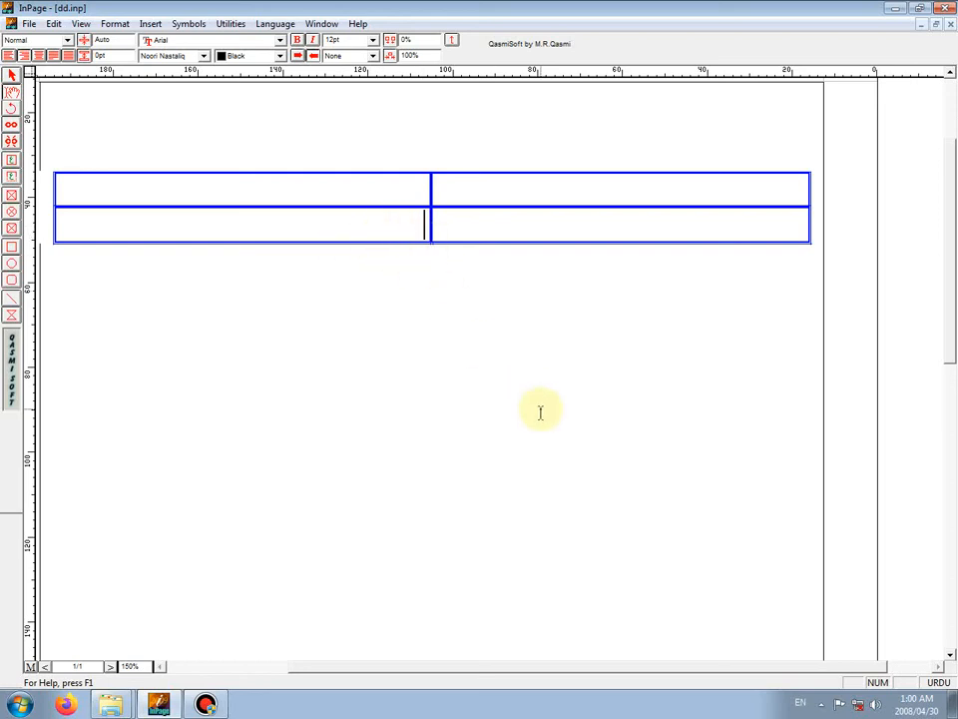
- Add a new row below the last row of the table
key(Tab)
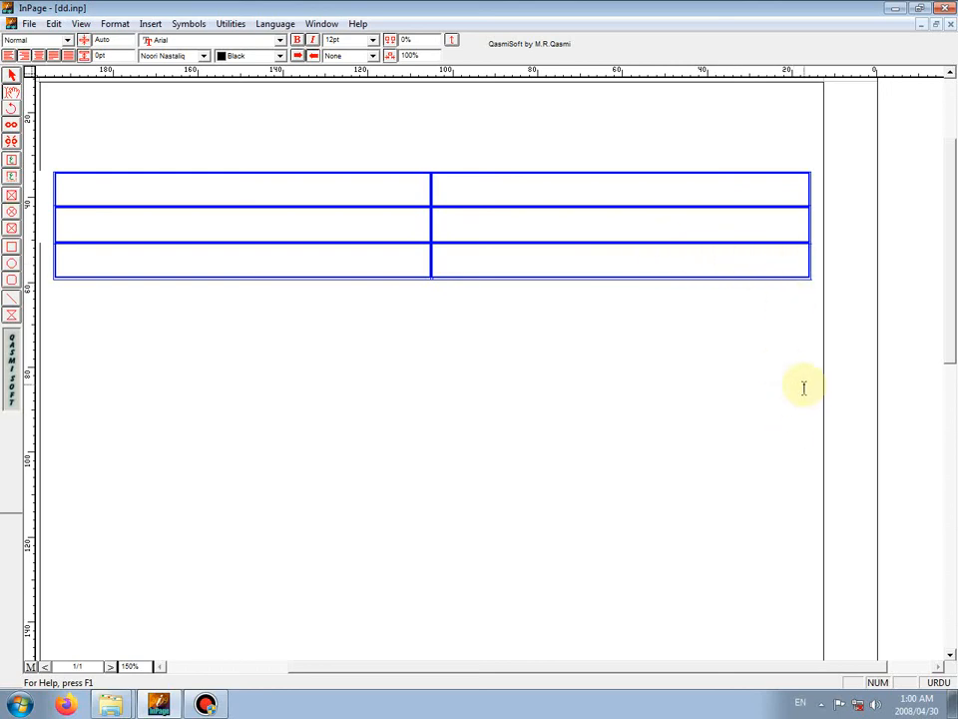
- Add three more rows at the end of the table
key(Tab)
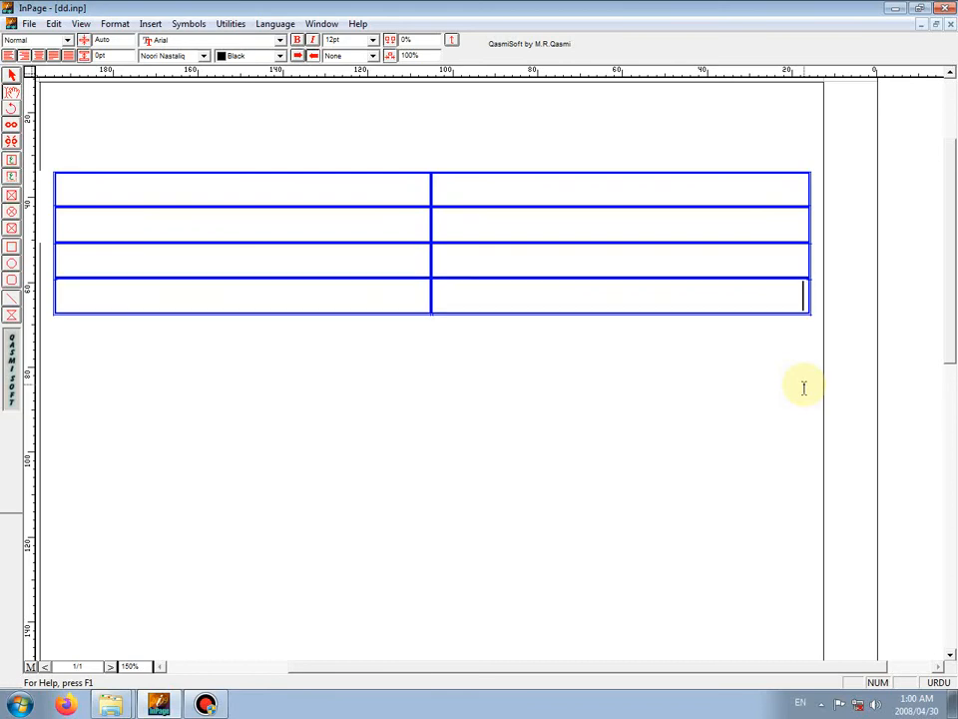
key(Tab)
key(Tab)
key(Tab)
key(Tab)
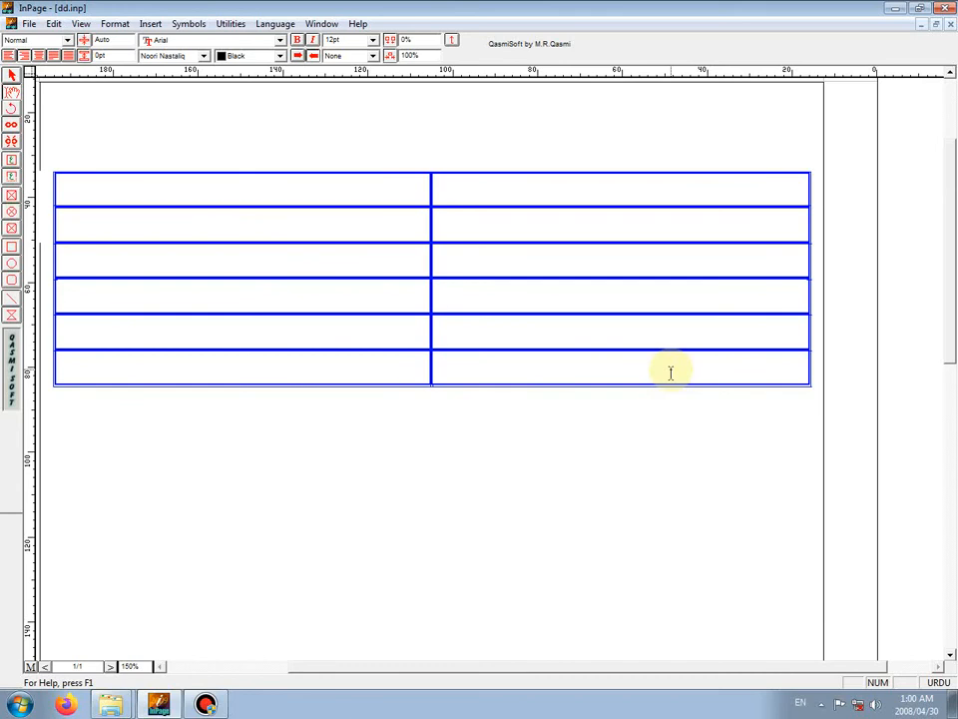
drag(518, 366, 339, 361)
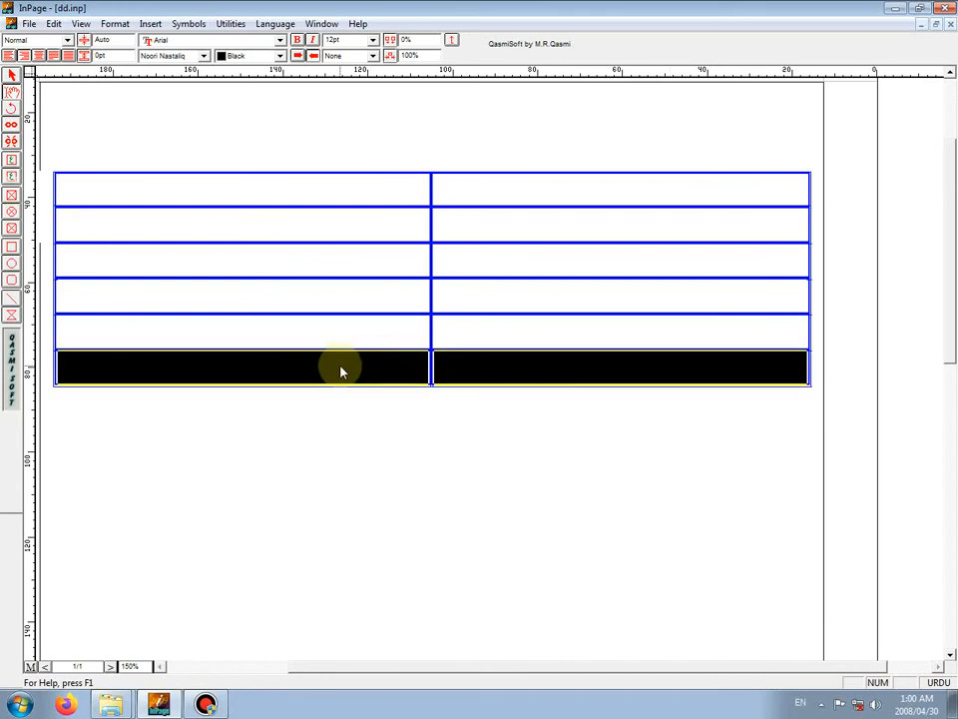
right_click(341, 371)
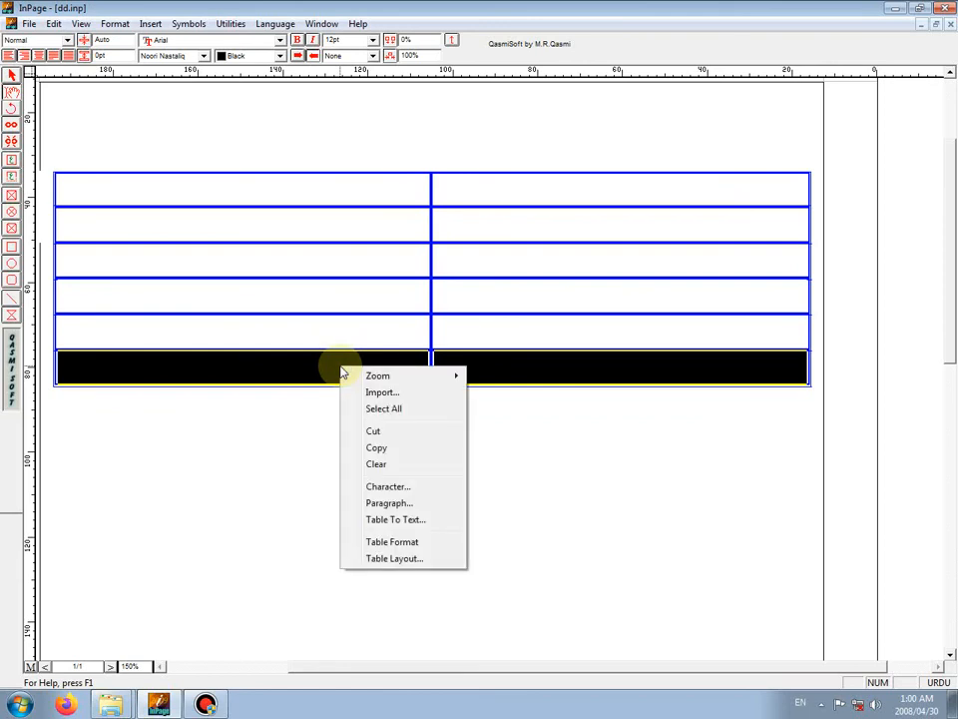
click(395, 560)
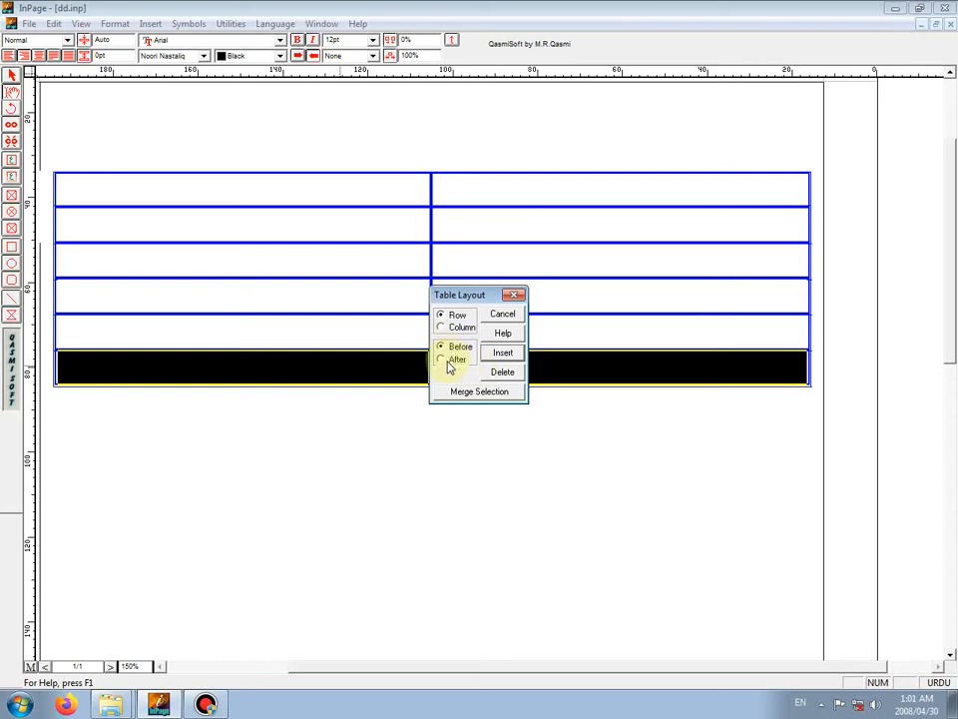
click(513, 294)
click(611, 456)
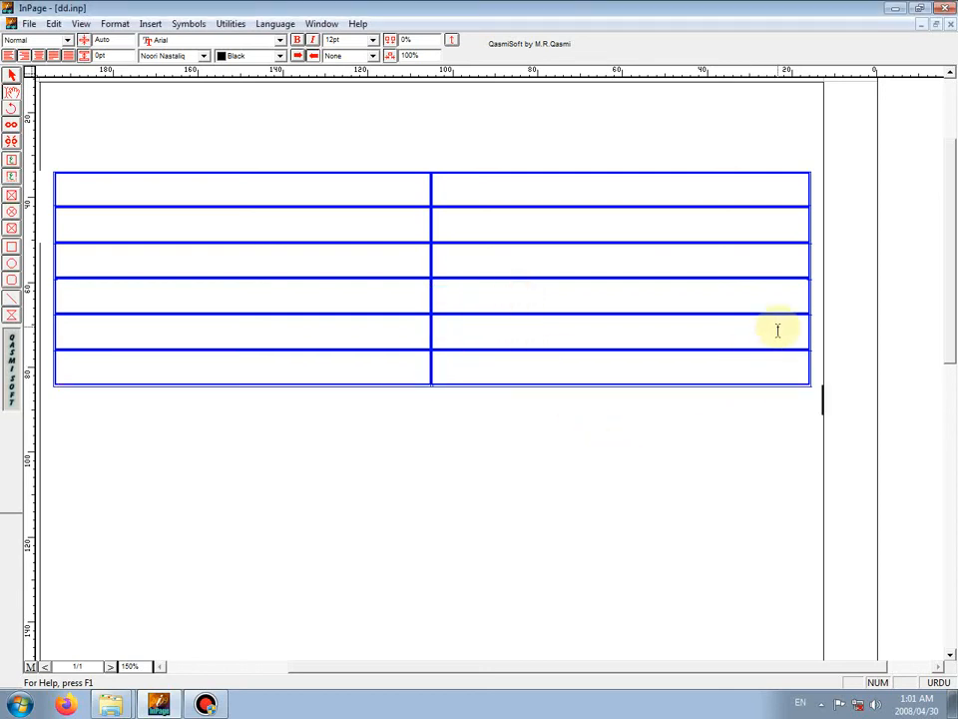
- Switch the typing language to English and number the right-hand column's cells 1 to 6 from the first row down
click(789, 190)
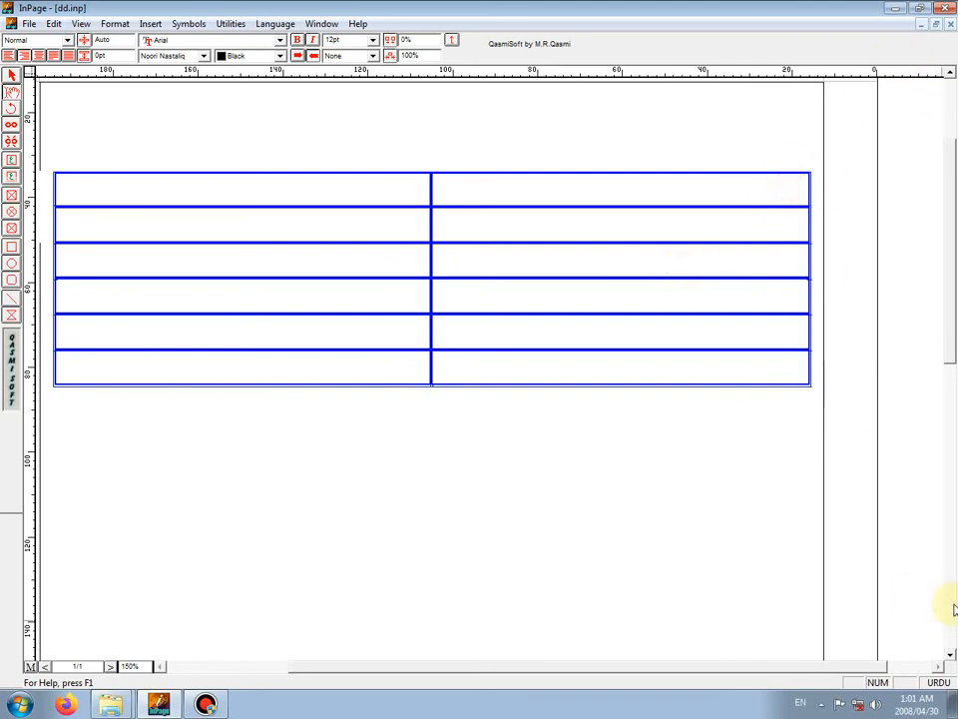
click(938, 682)
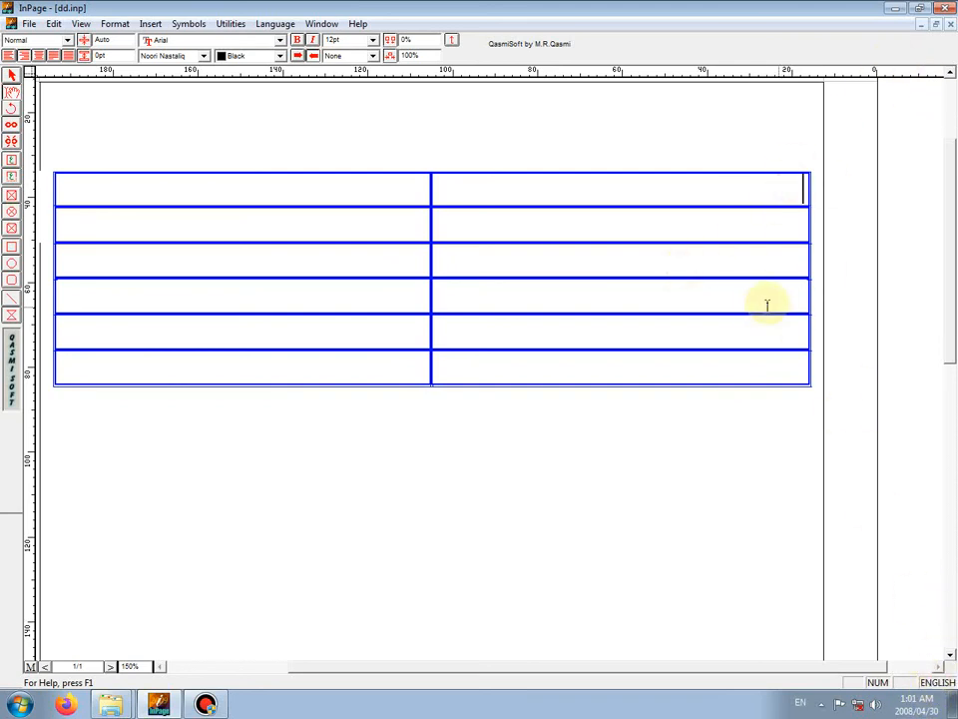
text(1)
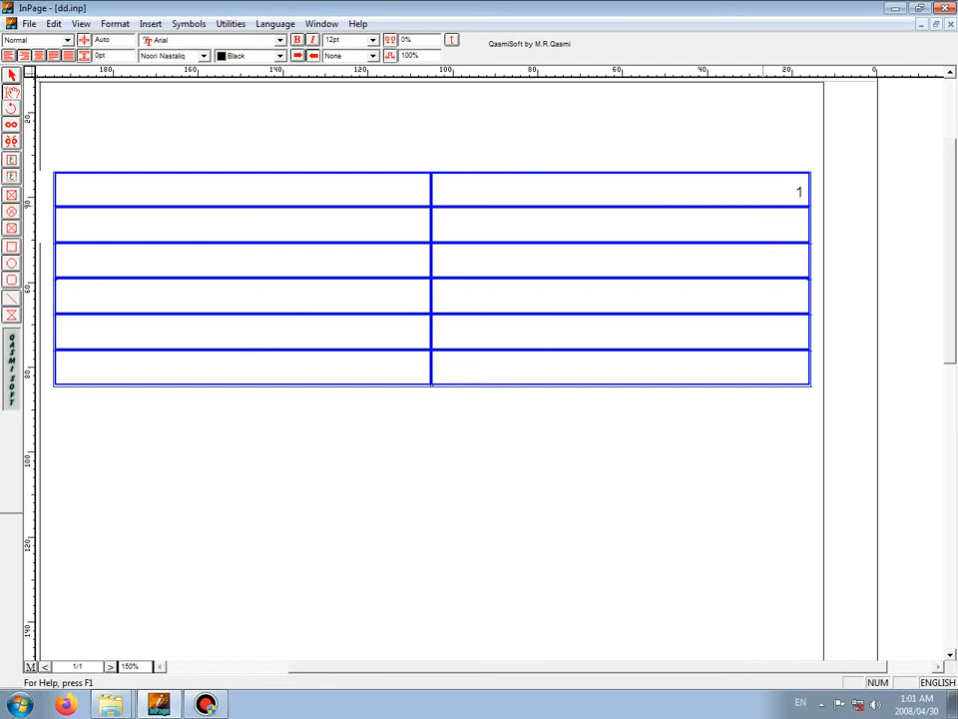
text(2)
key(Down)
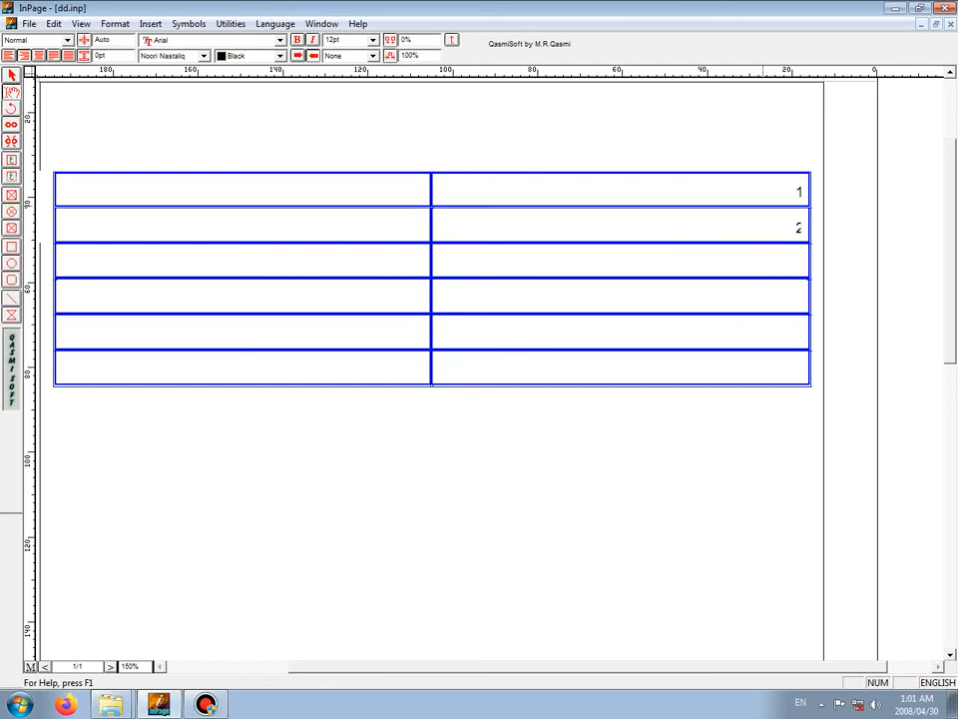
text(3)
key(Down)
text(4)
key(Down)
text(5)
key(Down)
text(6)
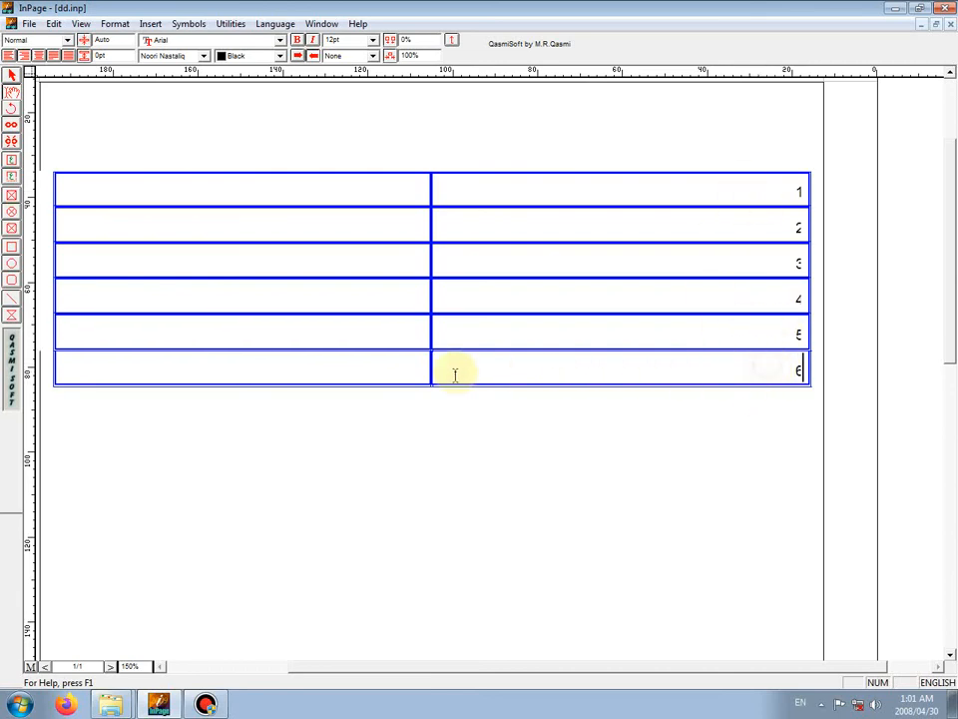
- Insert a row after the row numbered 6 and enter 7 in its right-hand cell
drag(455, 371, 331, 368)
right_click(326, 373)
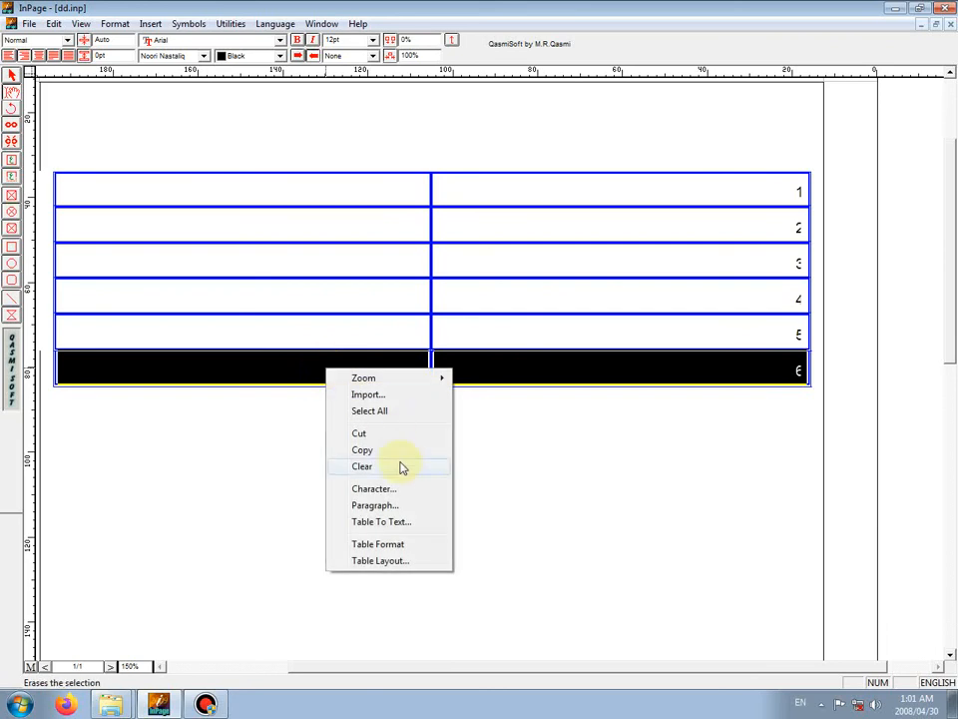
click(414, 561)
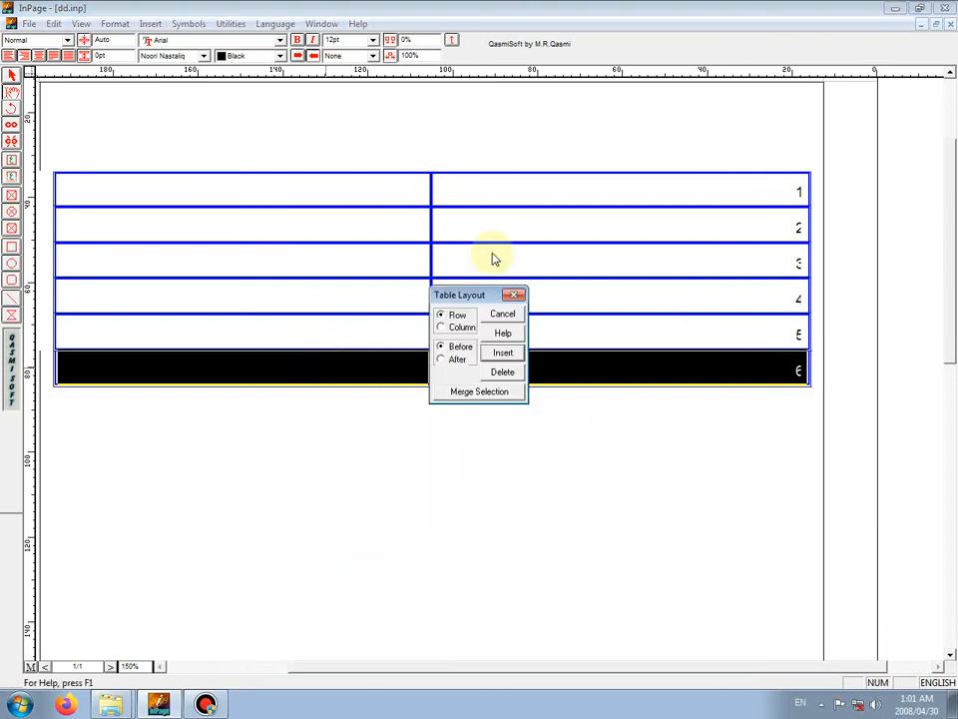
click(442, 358)
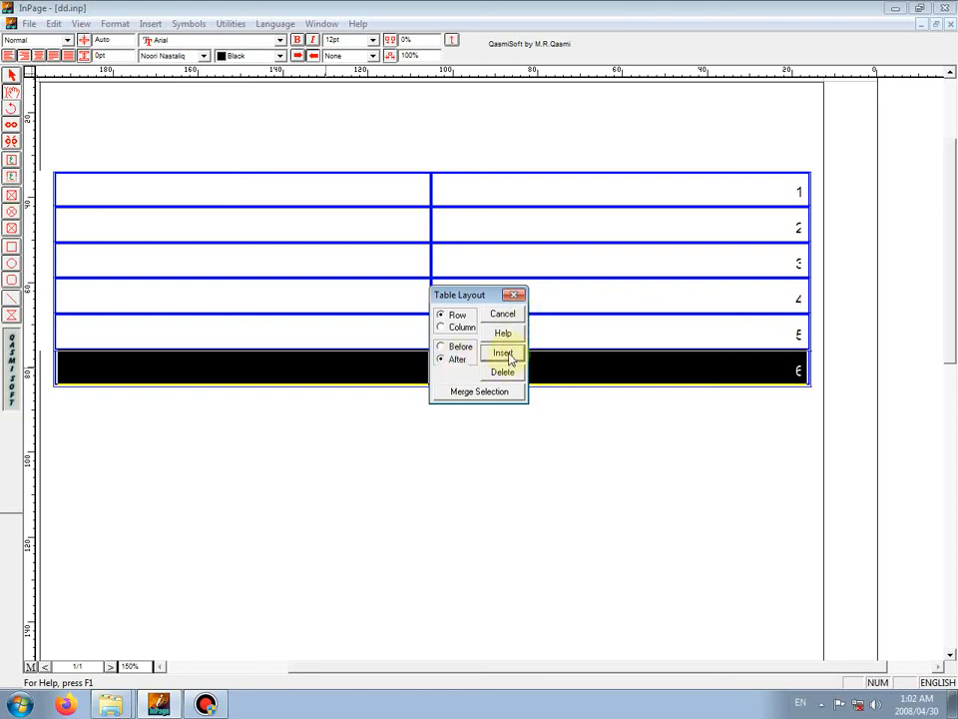
click(504, 354)
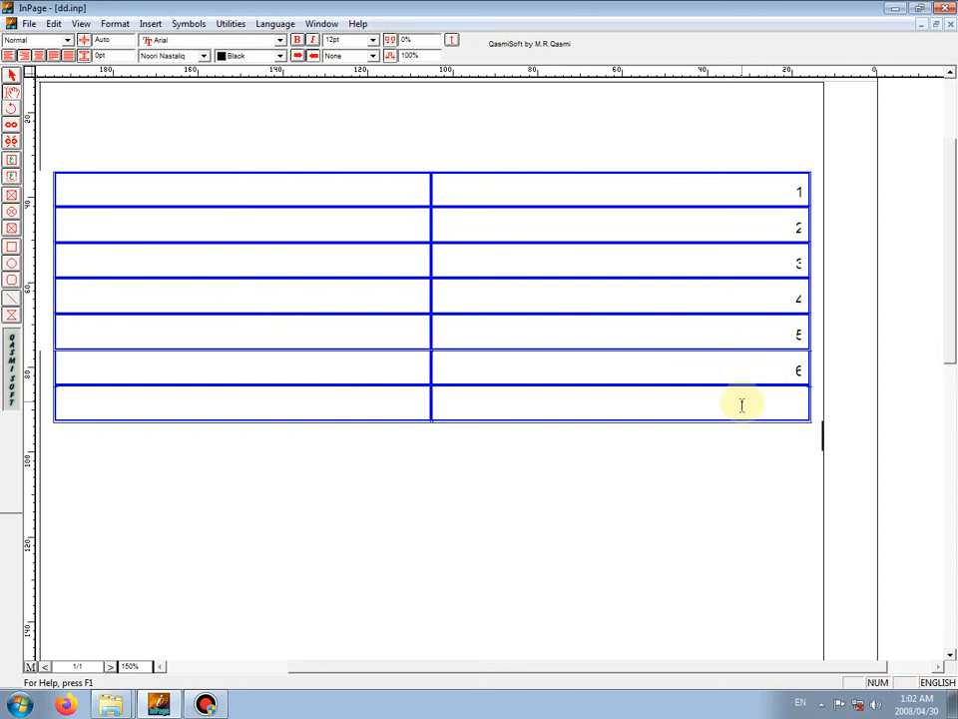
click(780, 404)
text(7)
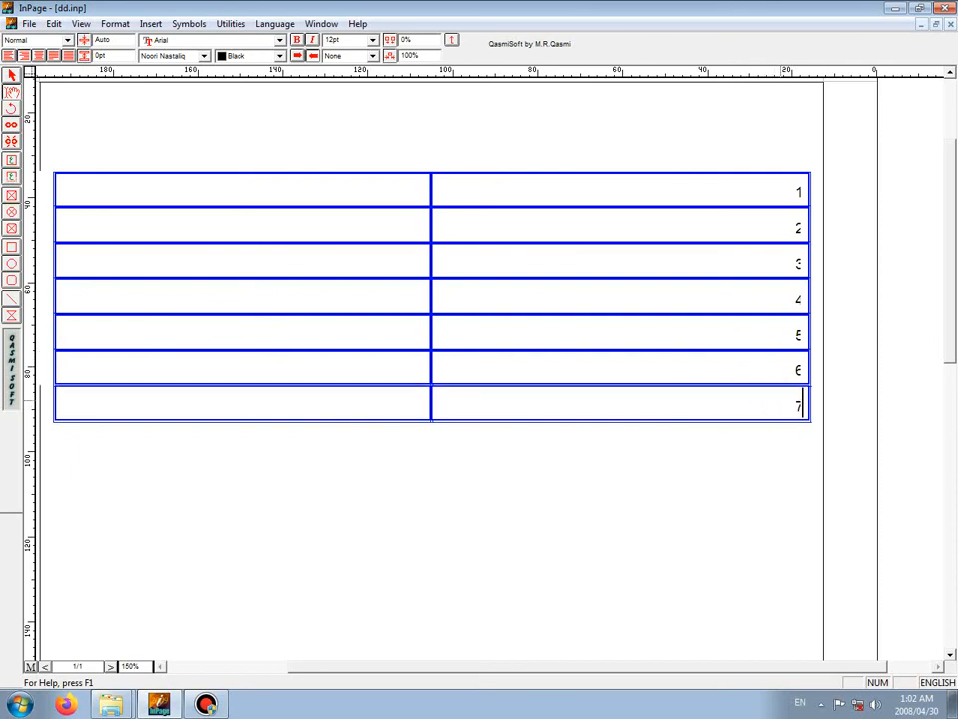
- Insert an empty row before the row numbered 6
click(733, 367)
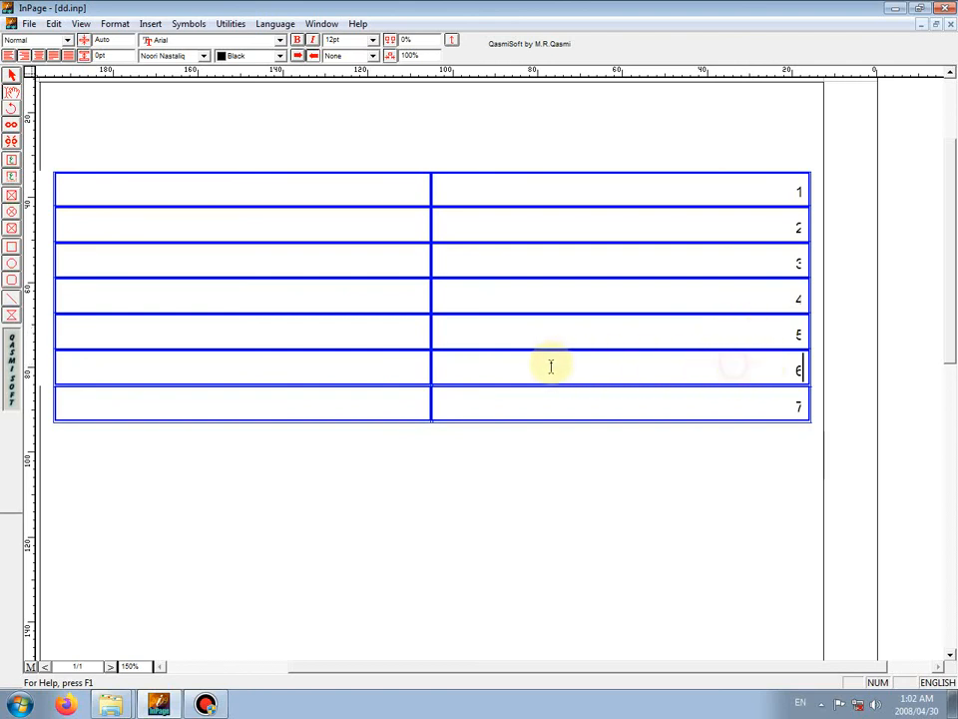
drag(581, 365, 320, 364)
right_click(284, 365)
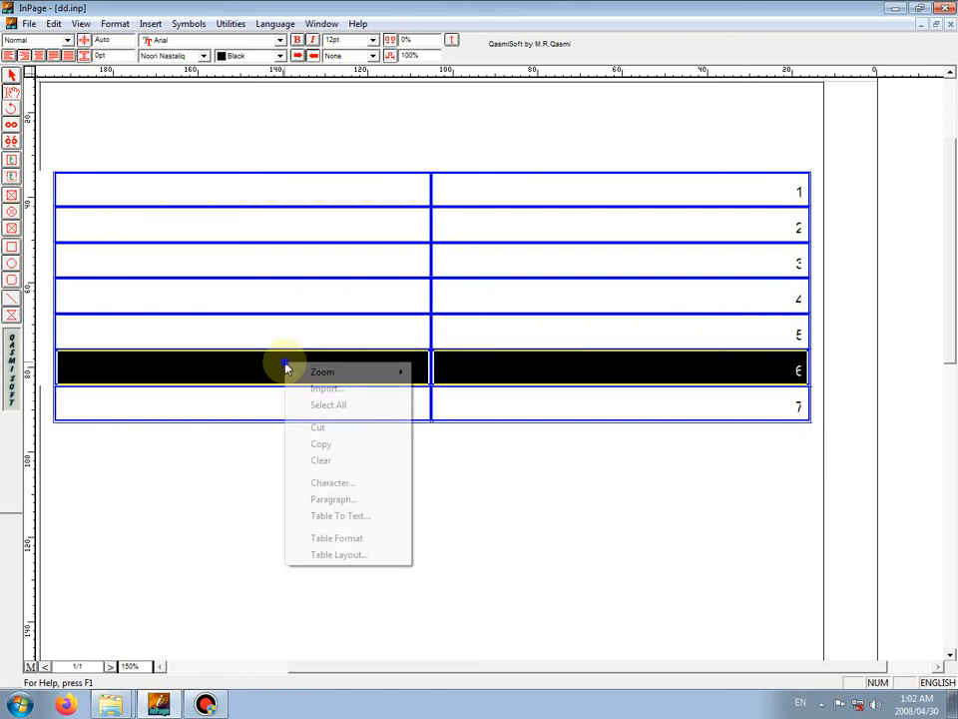
click(356, 555)
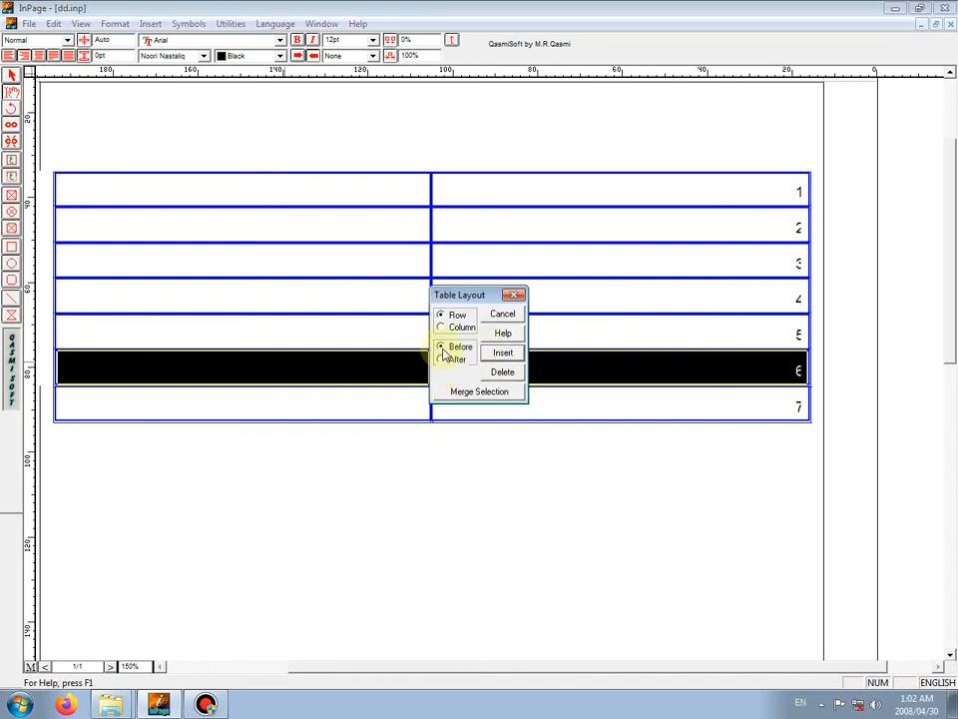
click(502, 354)
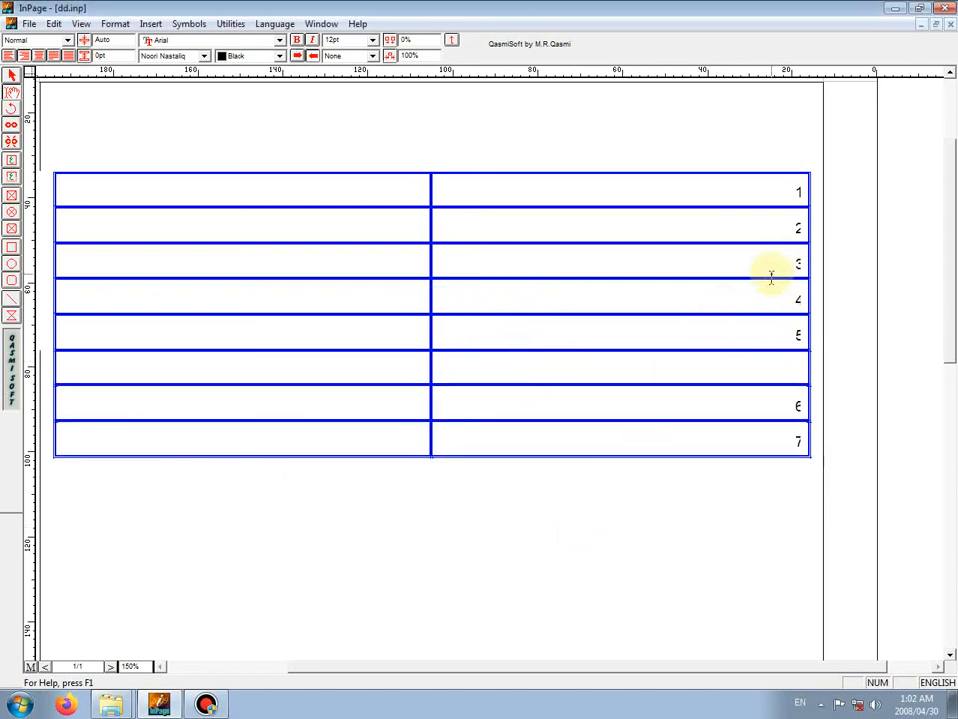
- Delete the table rows numbered 3 and 4
drag(775, 267, 276, 295)
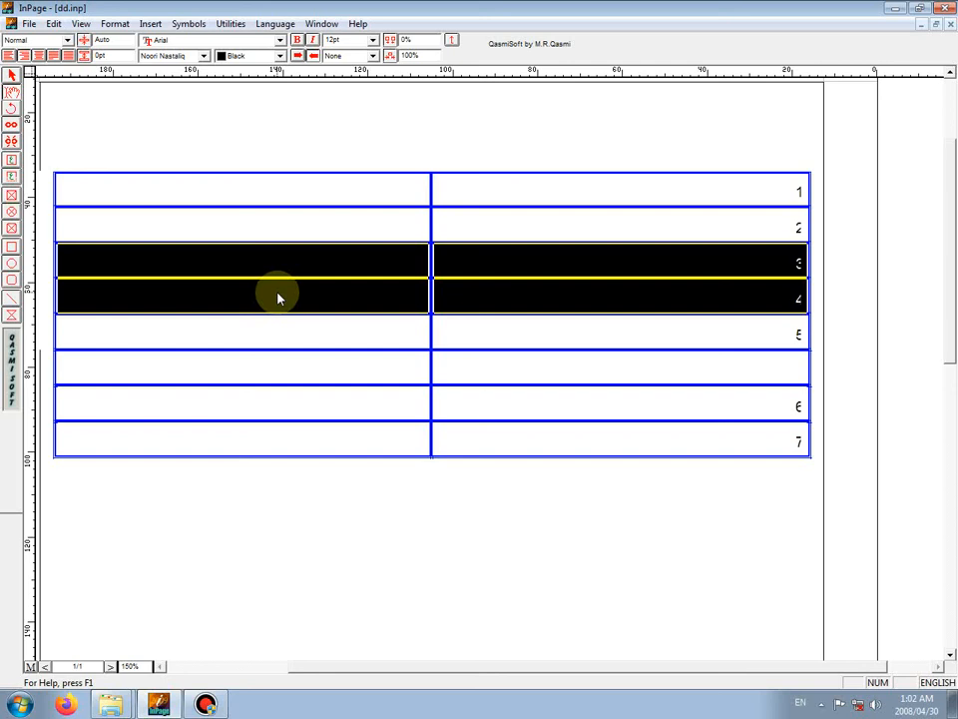
right_click(277, 298)
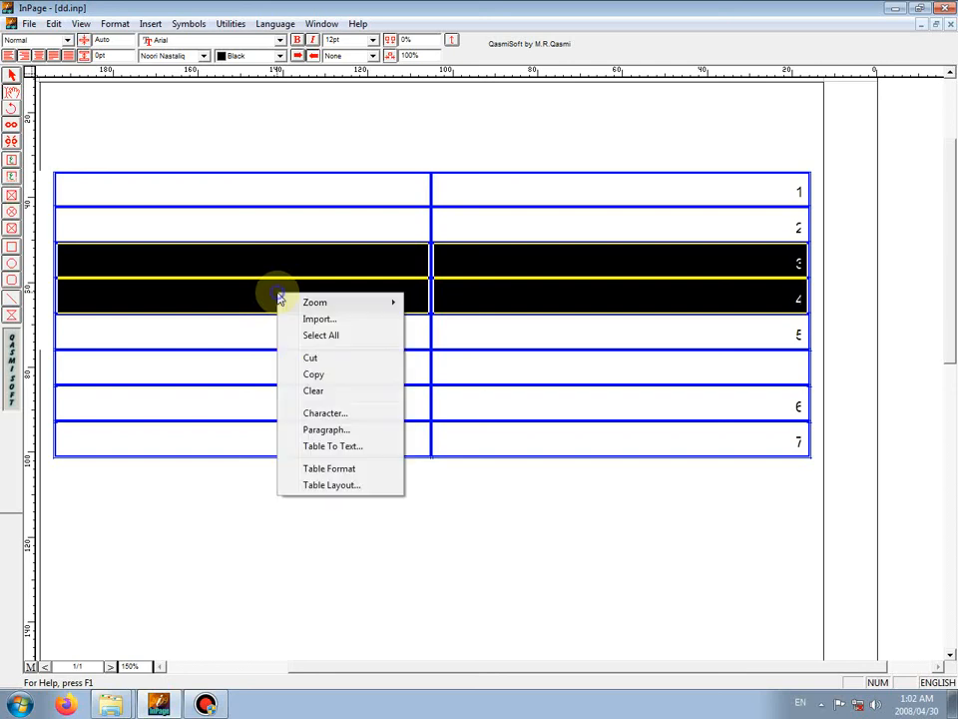
click(341, 486)
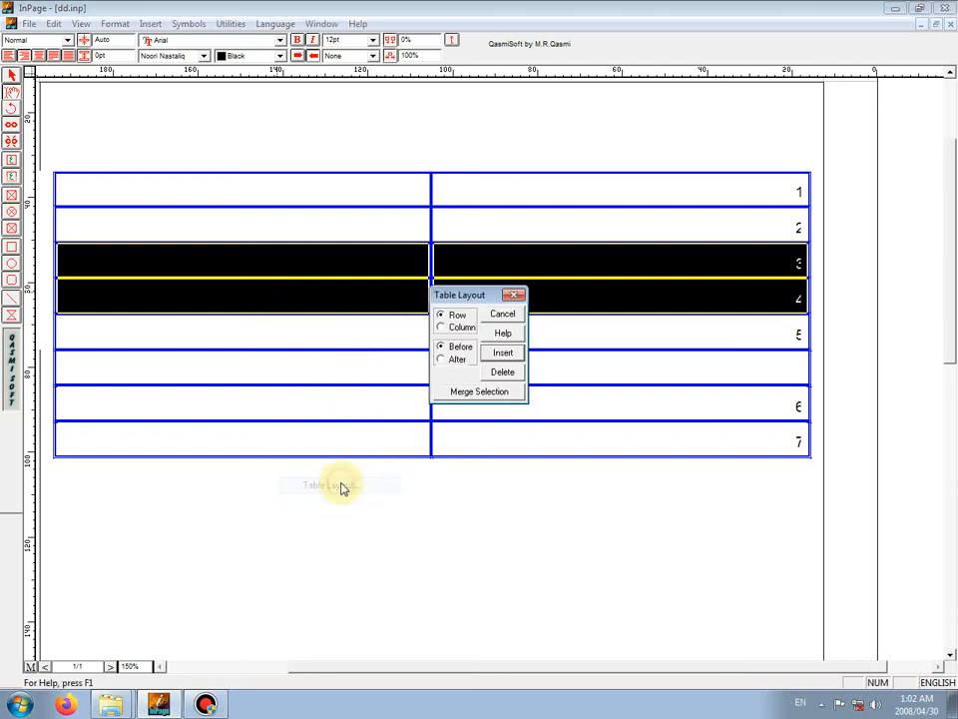
click(503, 372)
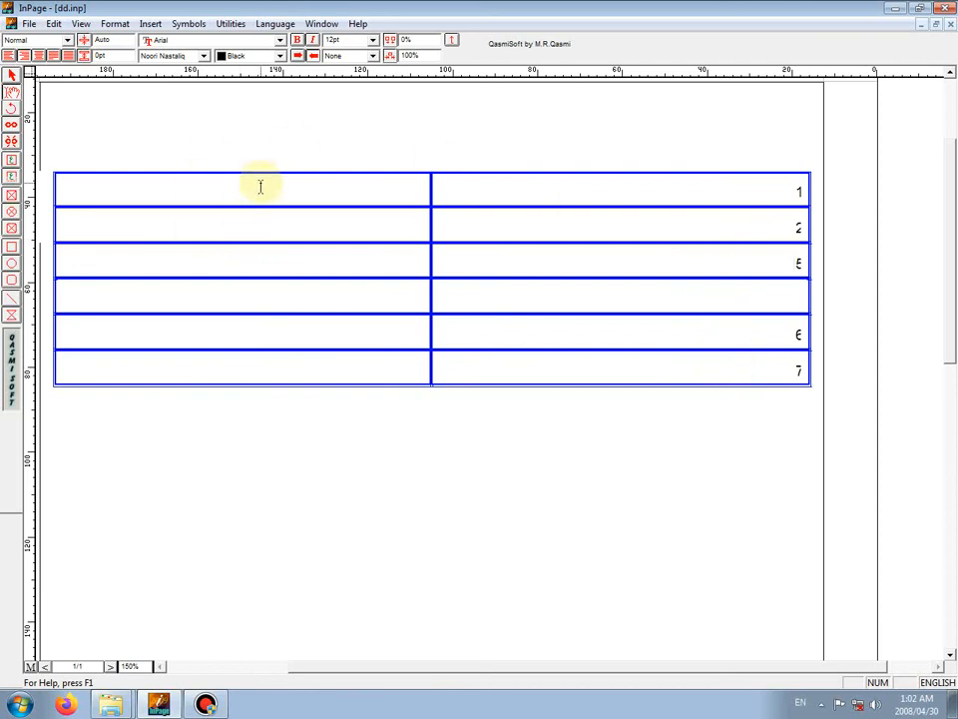
- Delete the empty column beside the numbered column
drag(259, 188, 267, 355)
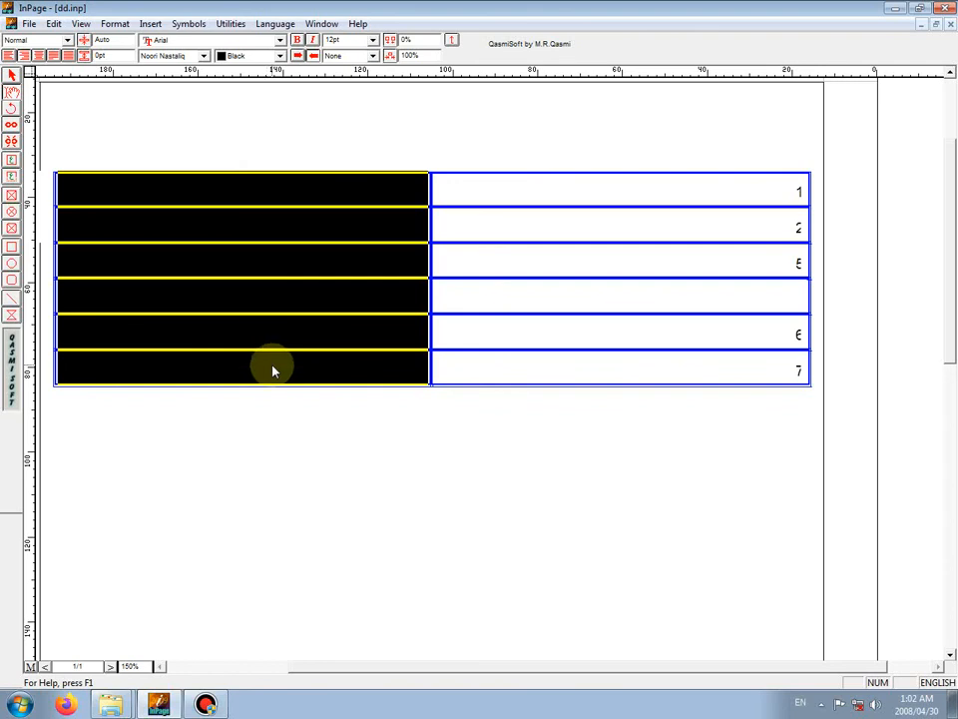
right_click(273, 370)
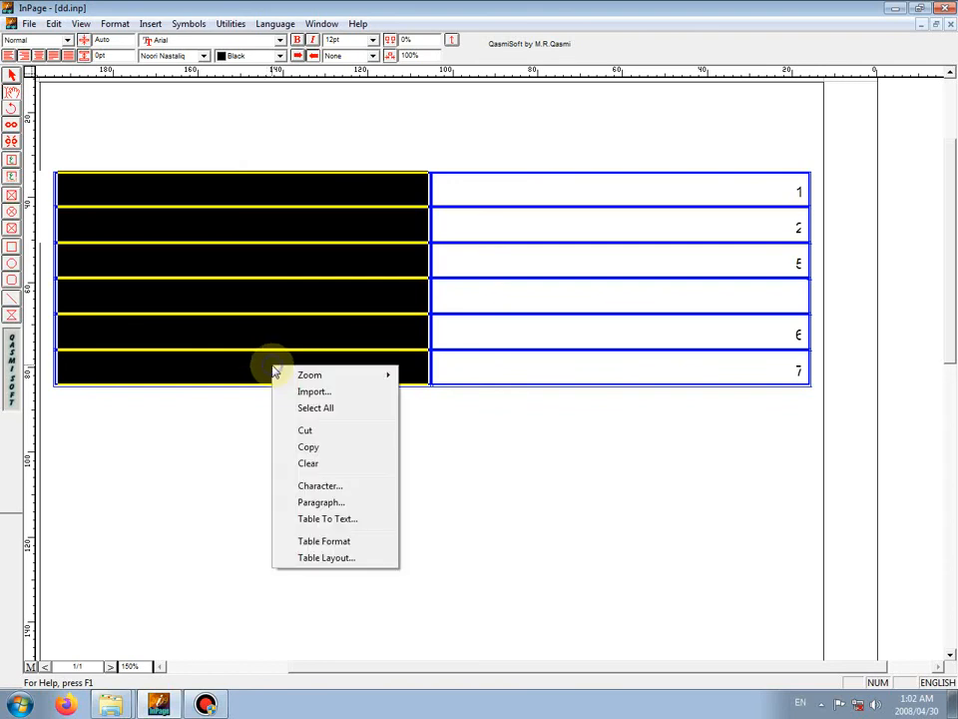
click(347, 559)
click(441, 328)
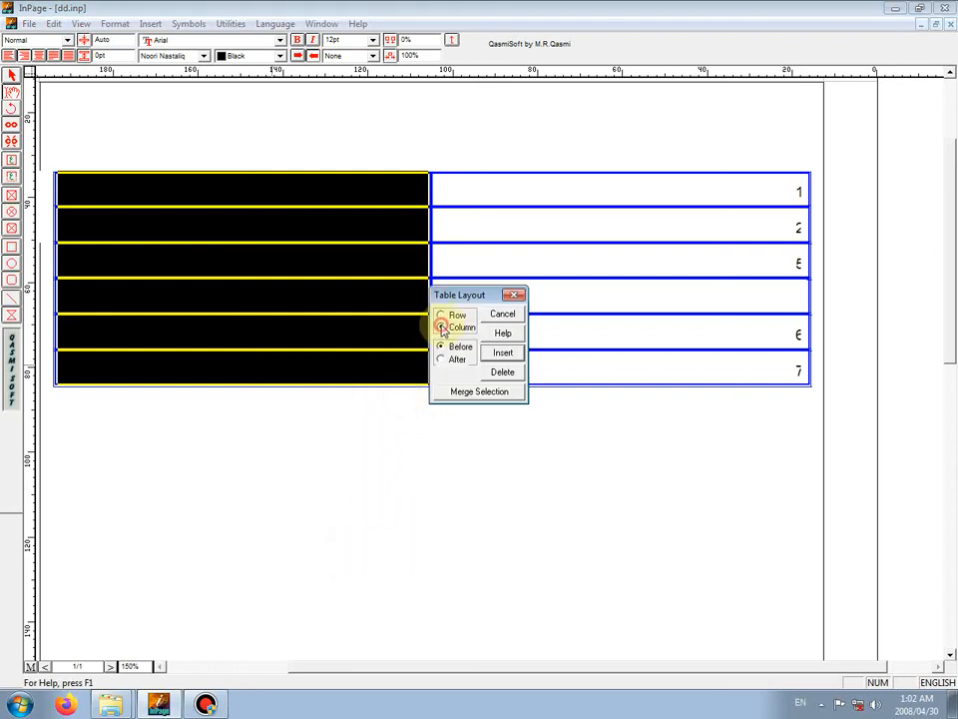
click(504, 372)
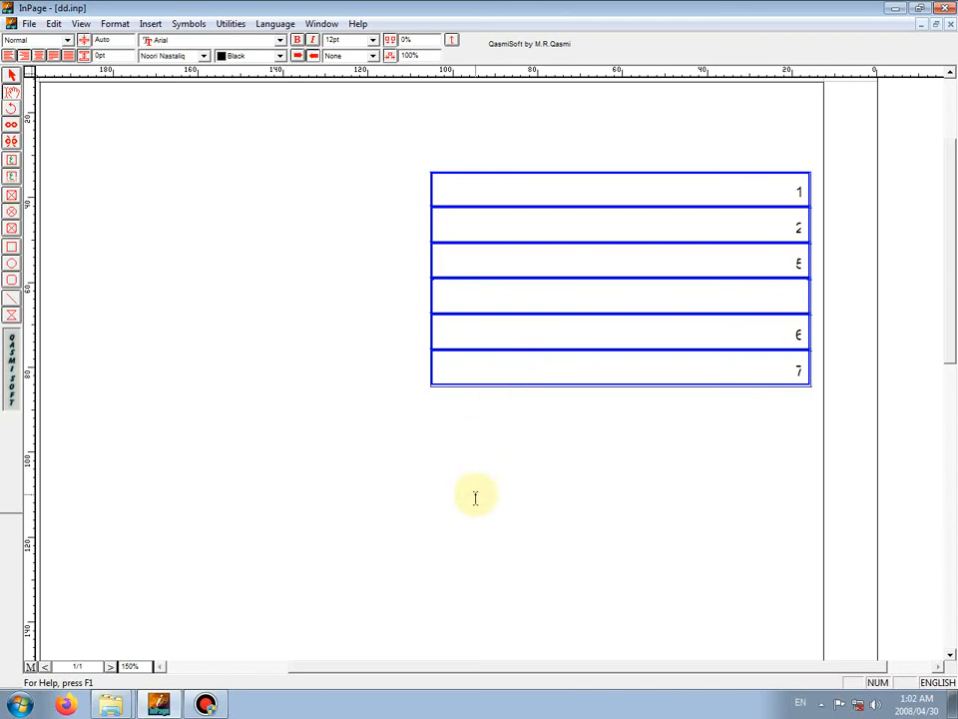
- Insert a new column before the numbered column
drag(573, 193, 586, 355)
right_click(589, 356)
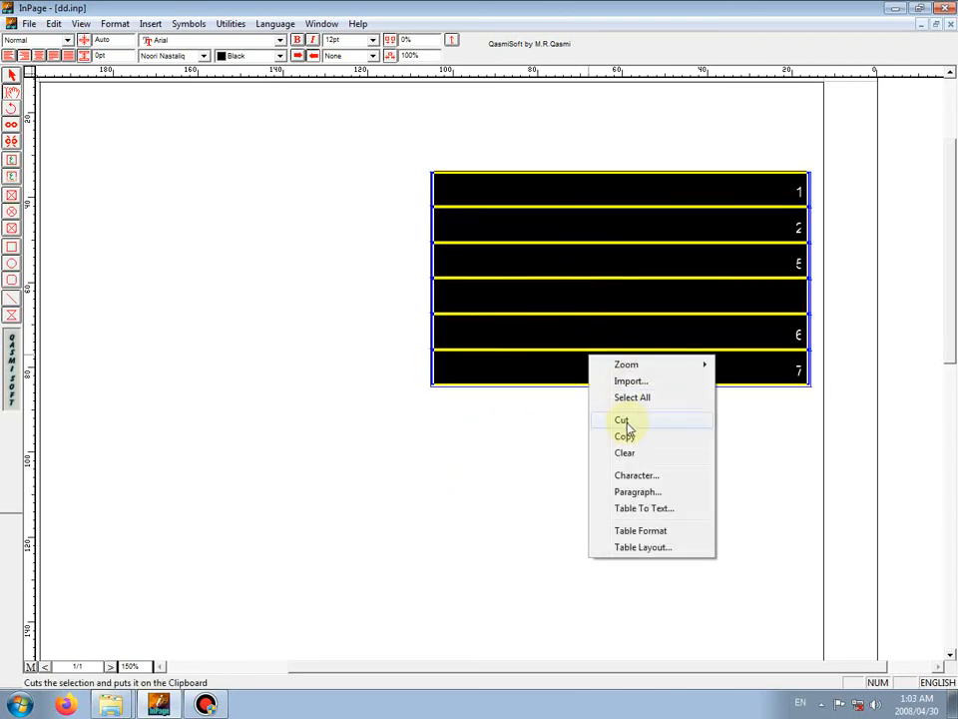
click(664, 549)
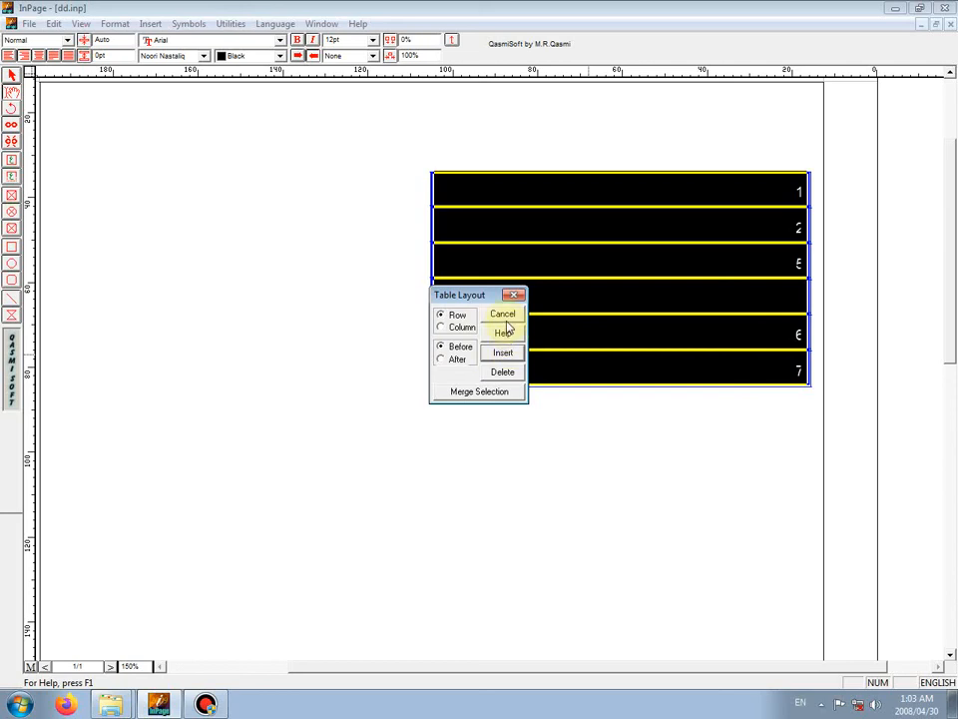
click(442, 327)
click(506, 357)
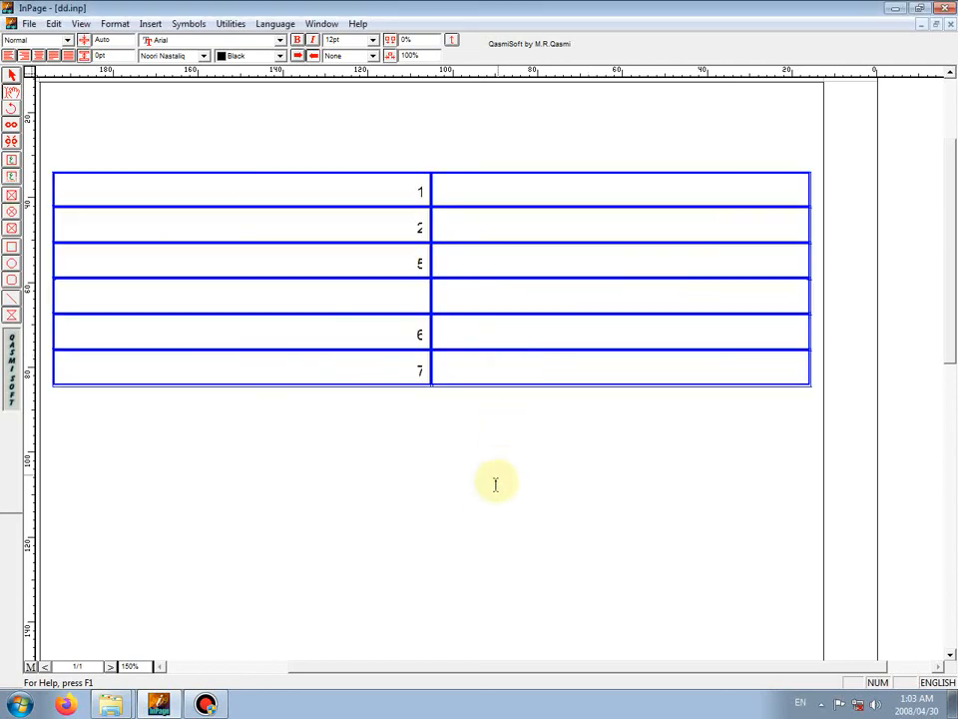